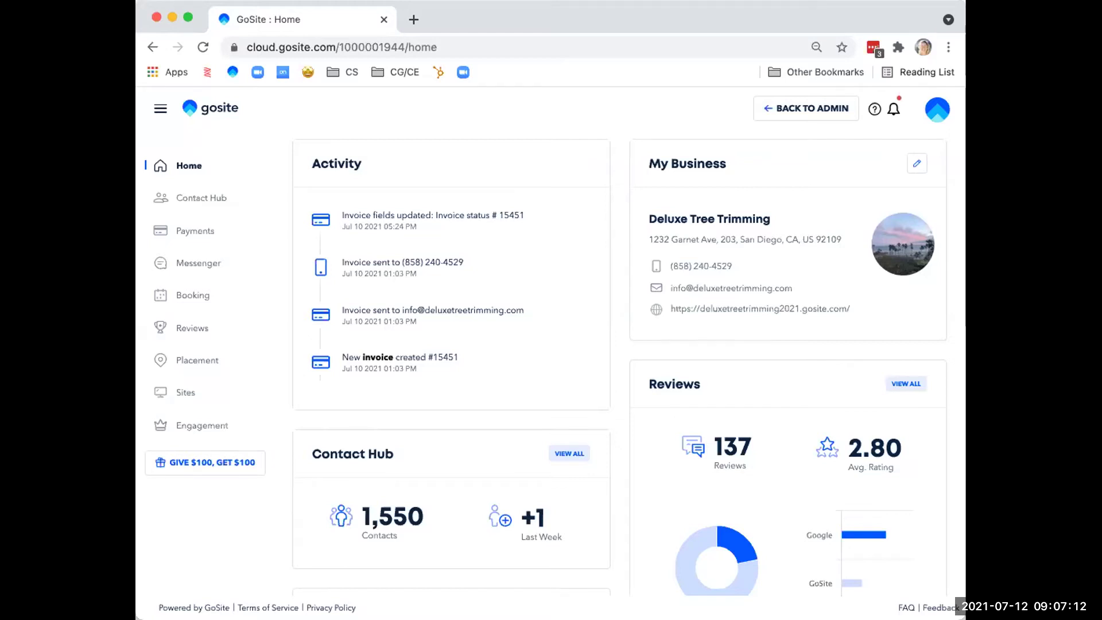
View the Chat With Us support window from the help options, then close it.
left_click(873, 109)
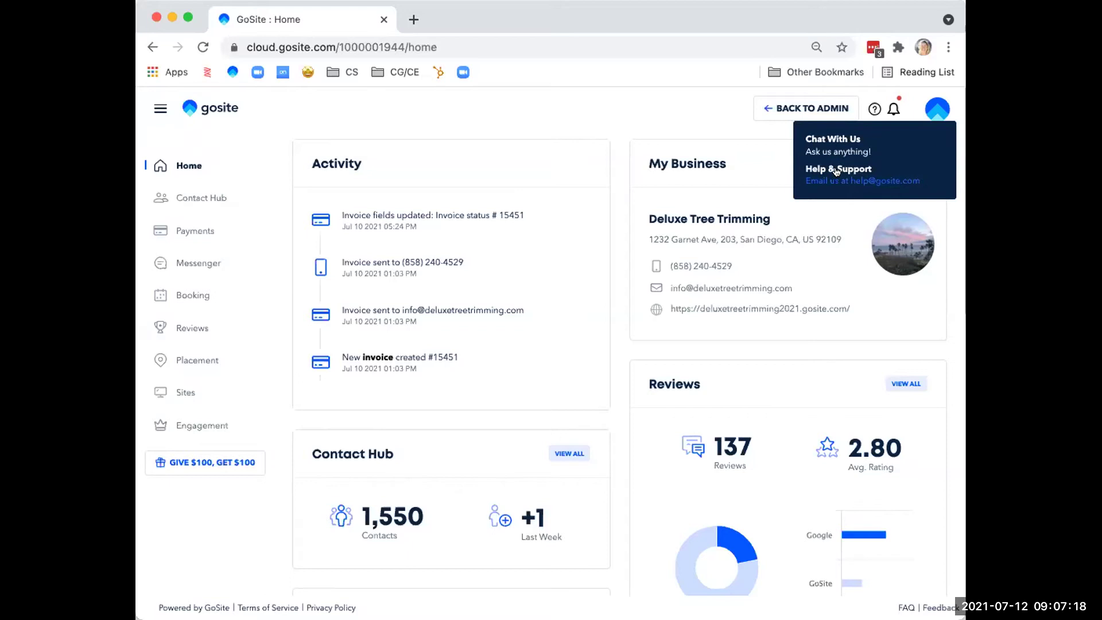
left_click(825, 148)
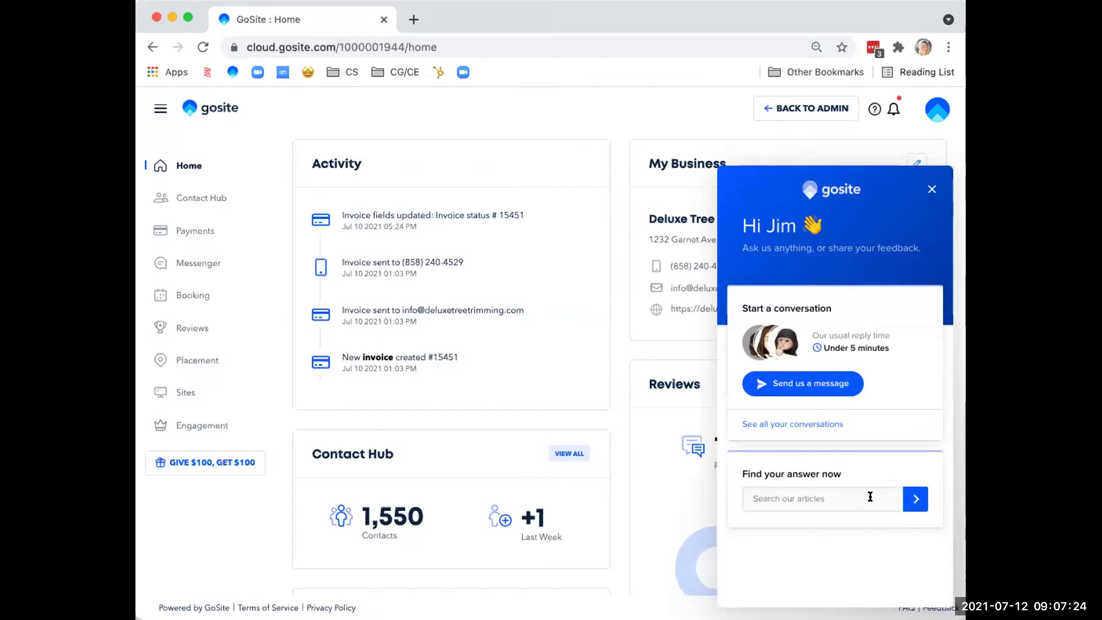
left_click(928, 190)
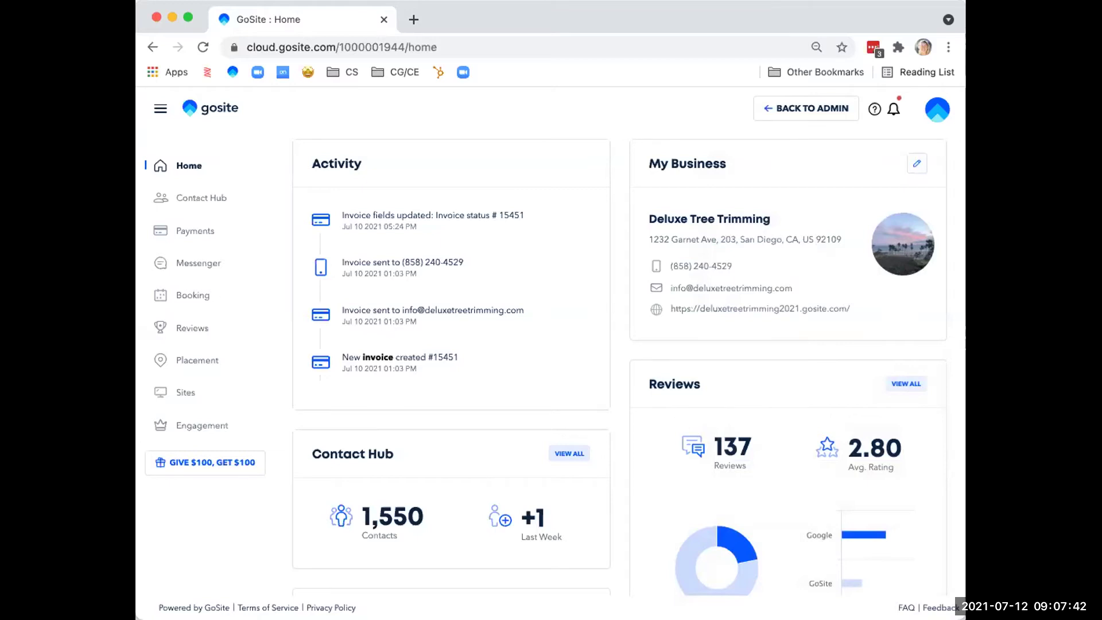
Start a new service named Palm Tree Trim with description "Clean Up Service" and price 100, occurring at the customer's address.
left_click(930, 112)
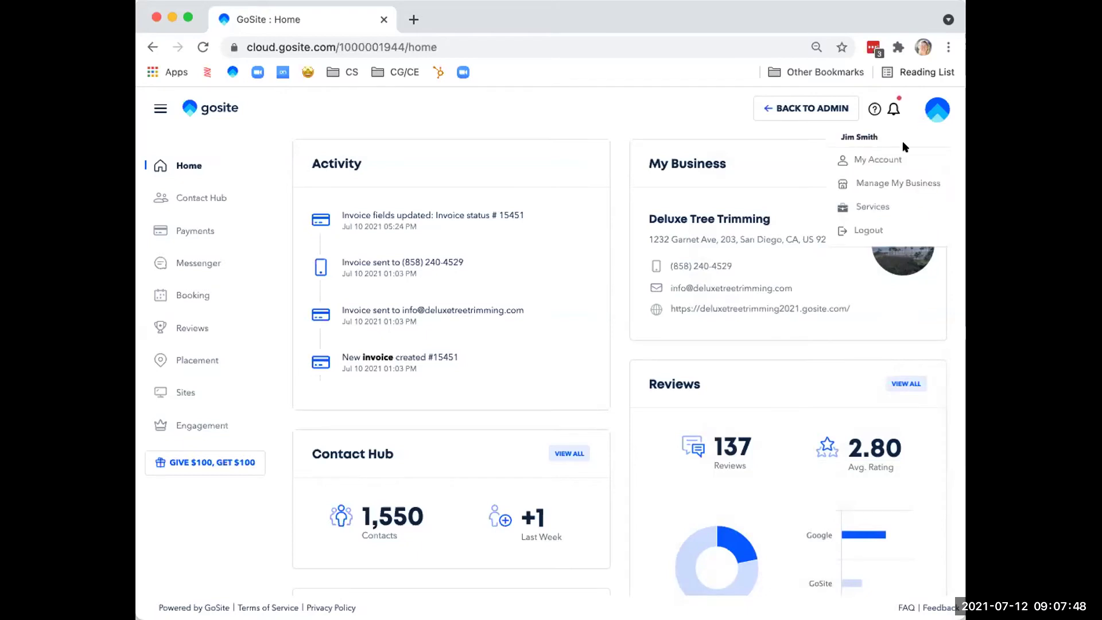
left_click(887, 209)
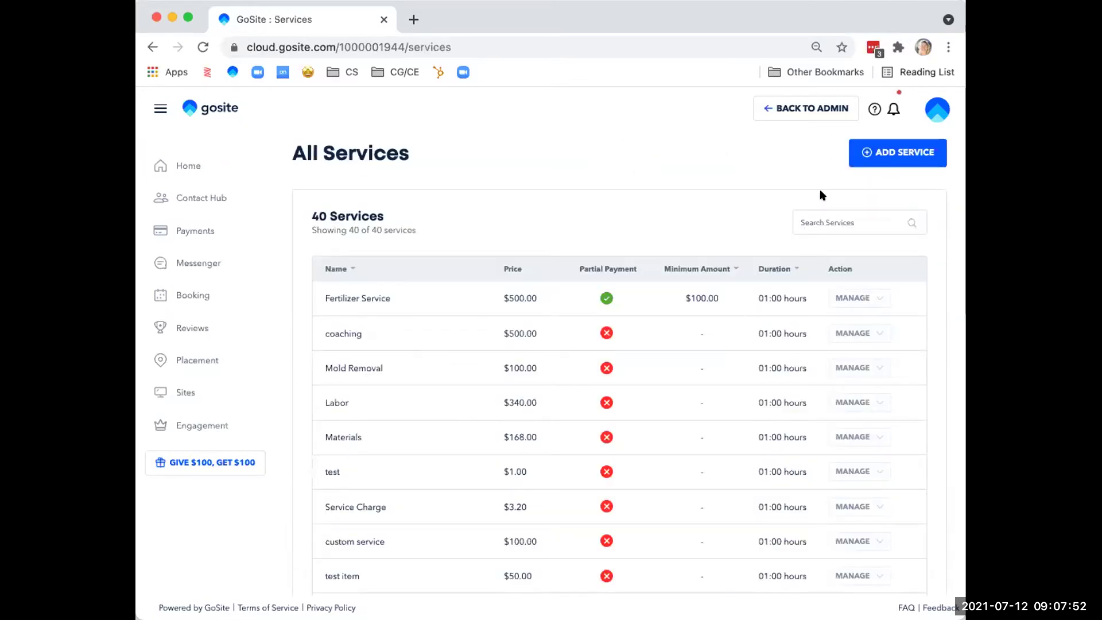
left_click(904, 152)
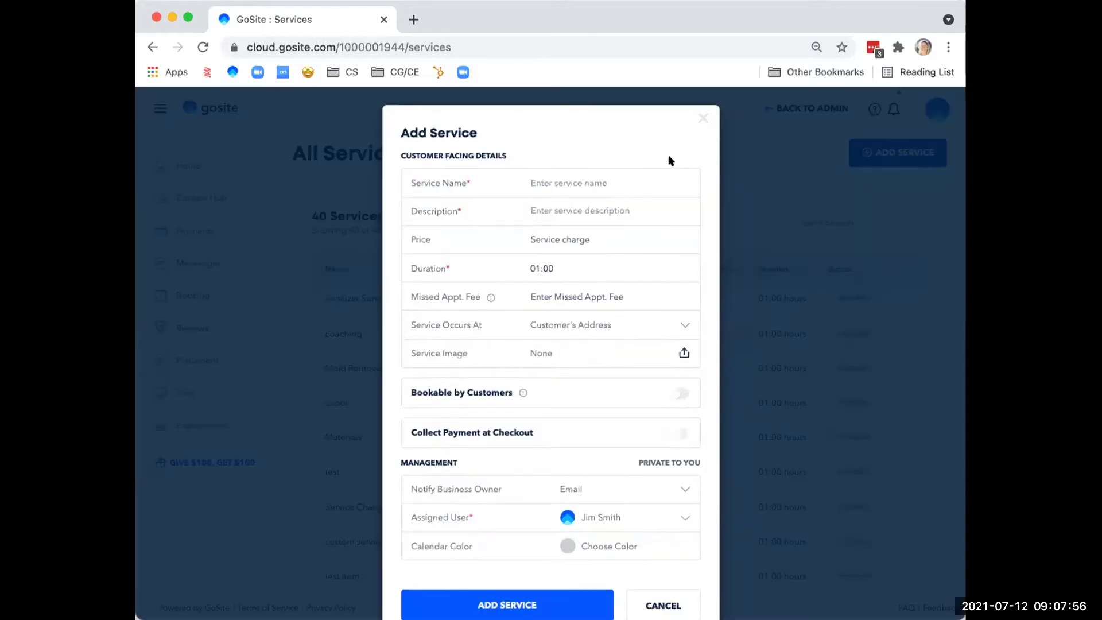
left_click(604, 182)
left_click(580, 248)
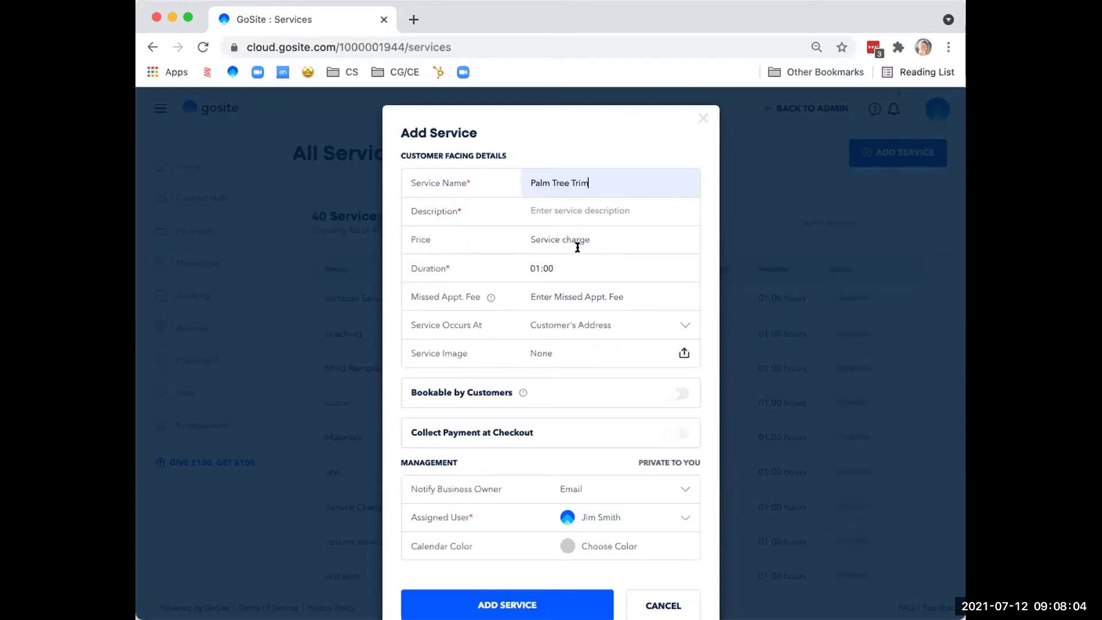
type("Clean Up Service")
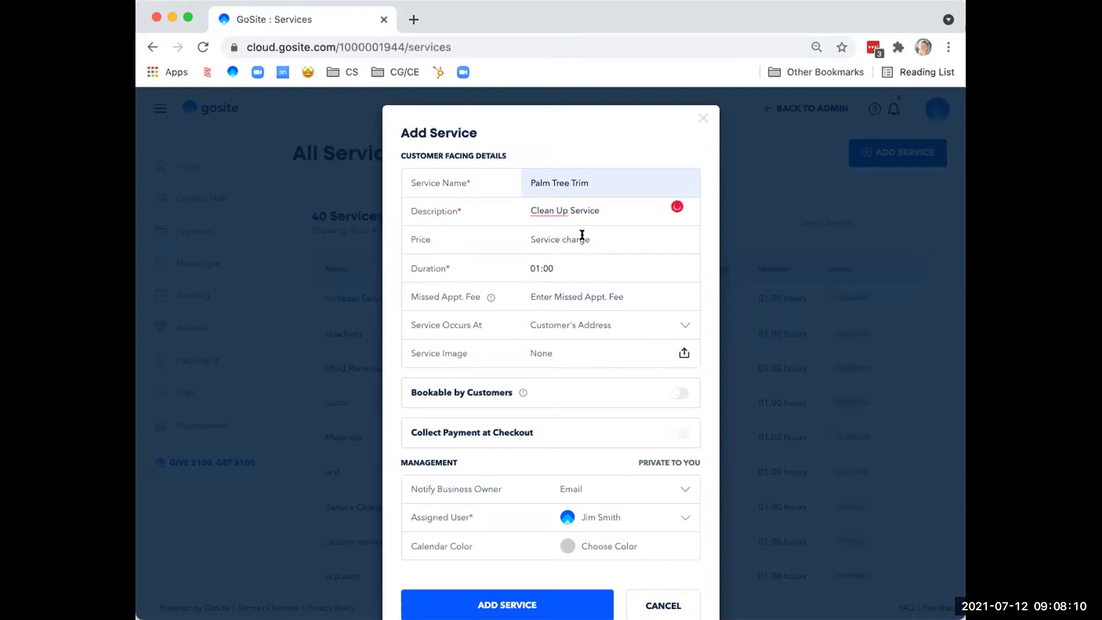
left_click(544, 237)
type("100")
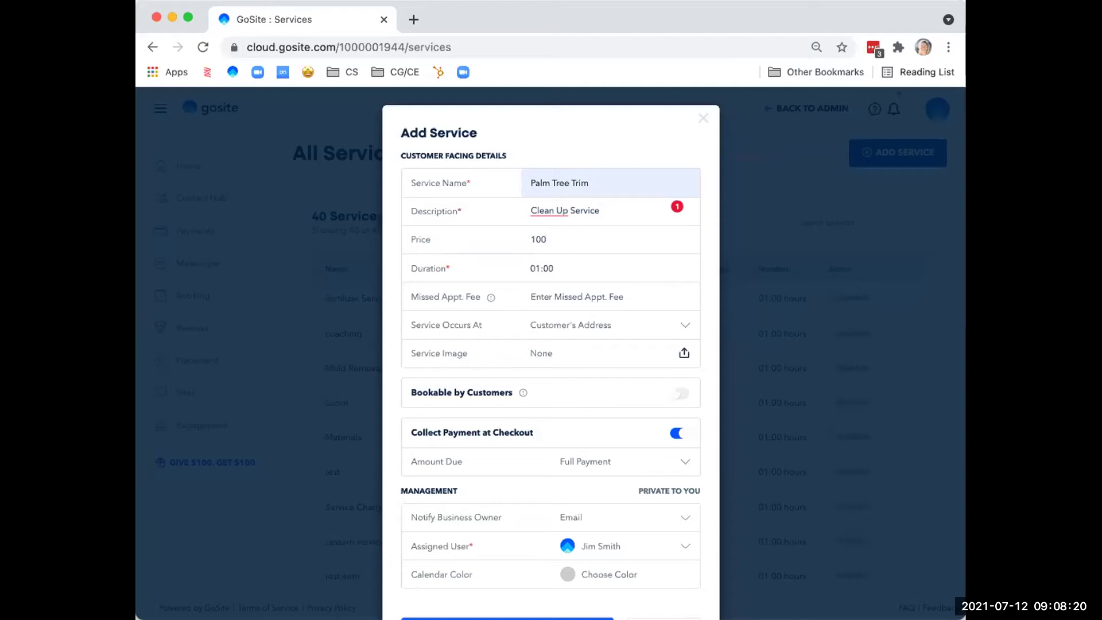
left_click(677, 323)
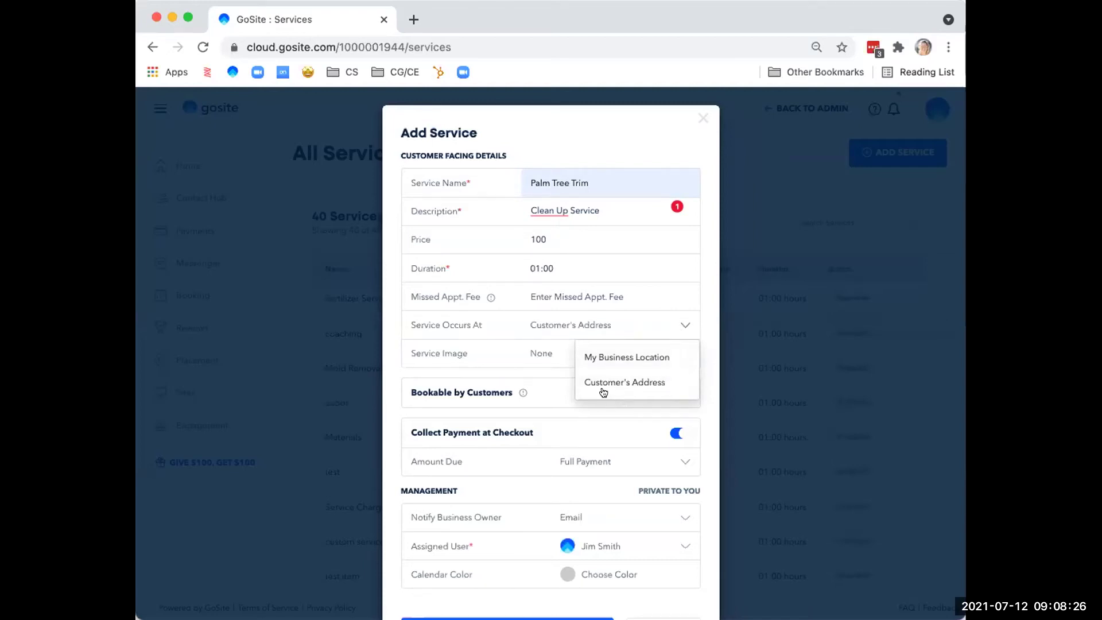
left_click(539, 364)
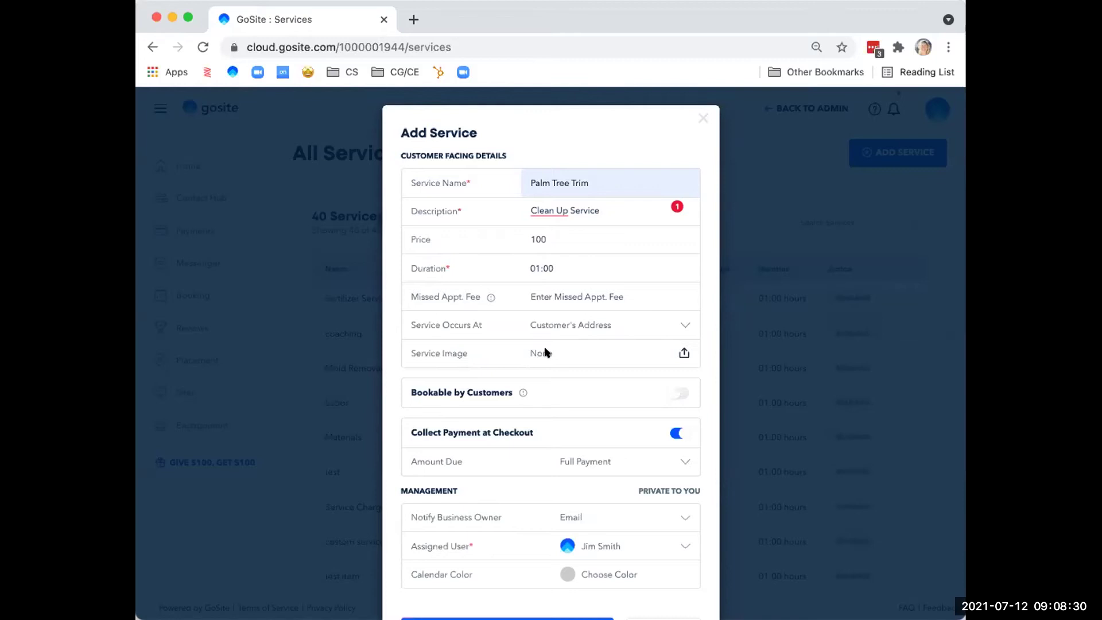
Make the service bookable by customers with a prep time of 20 minutes.
scroll(544, 352, "down", 2)
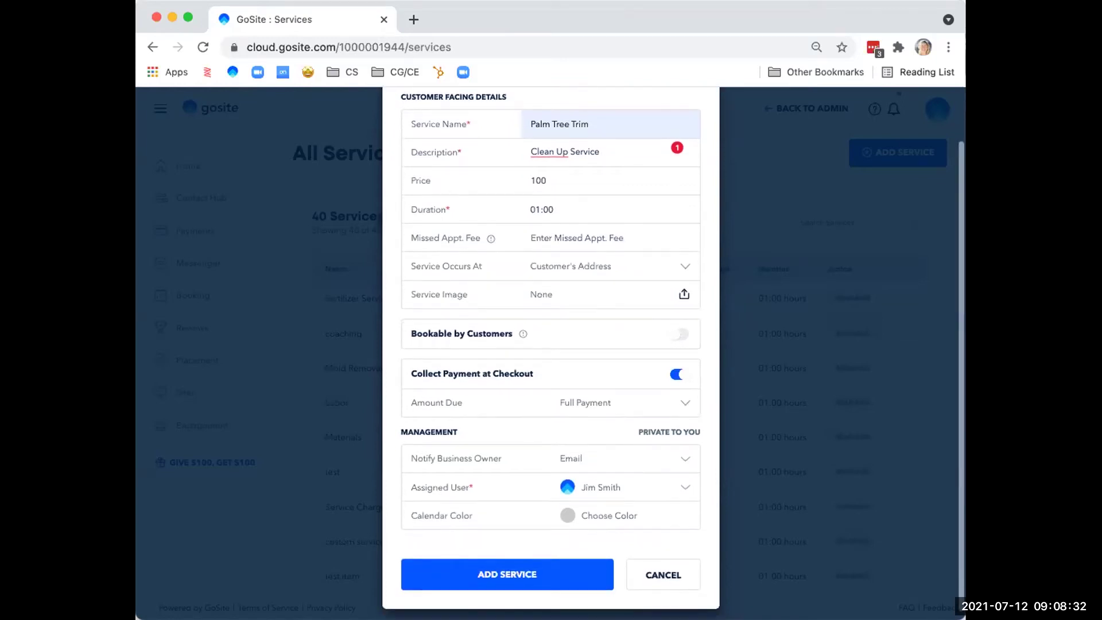
left_click(673, 327)
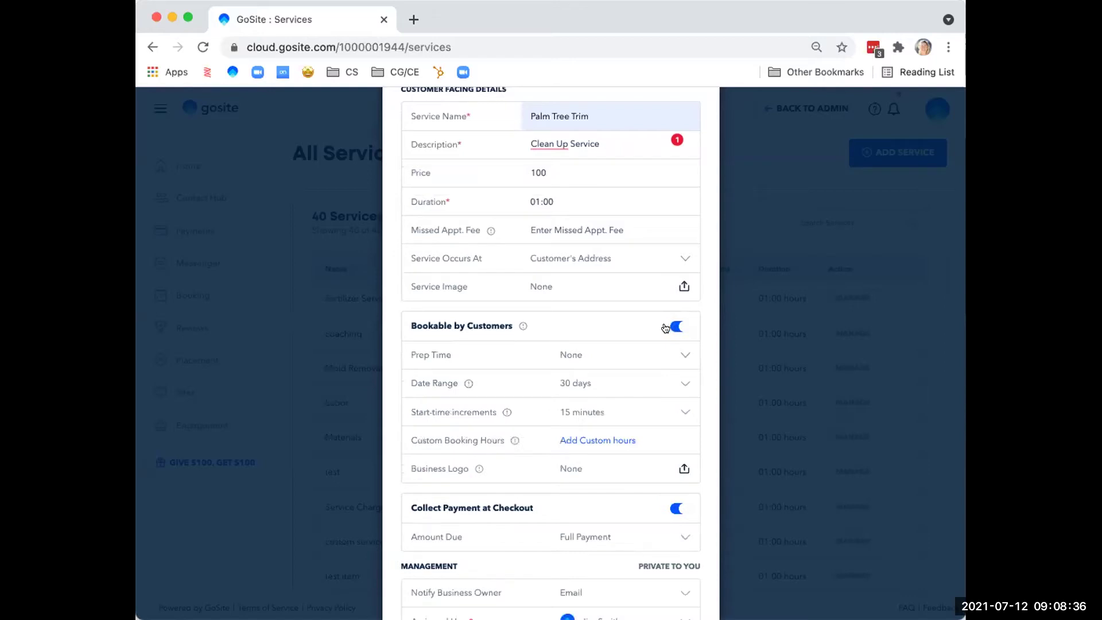
scroll(654, 329, "down", 3)
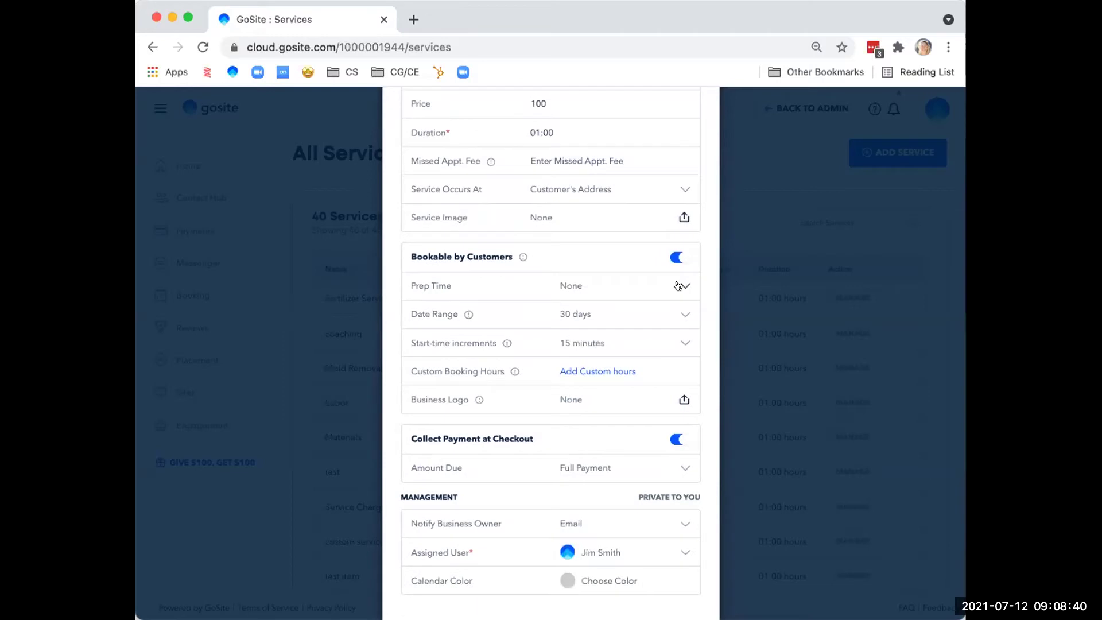
left_click(677, 285)
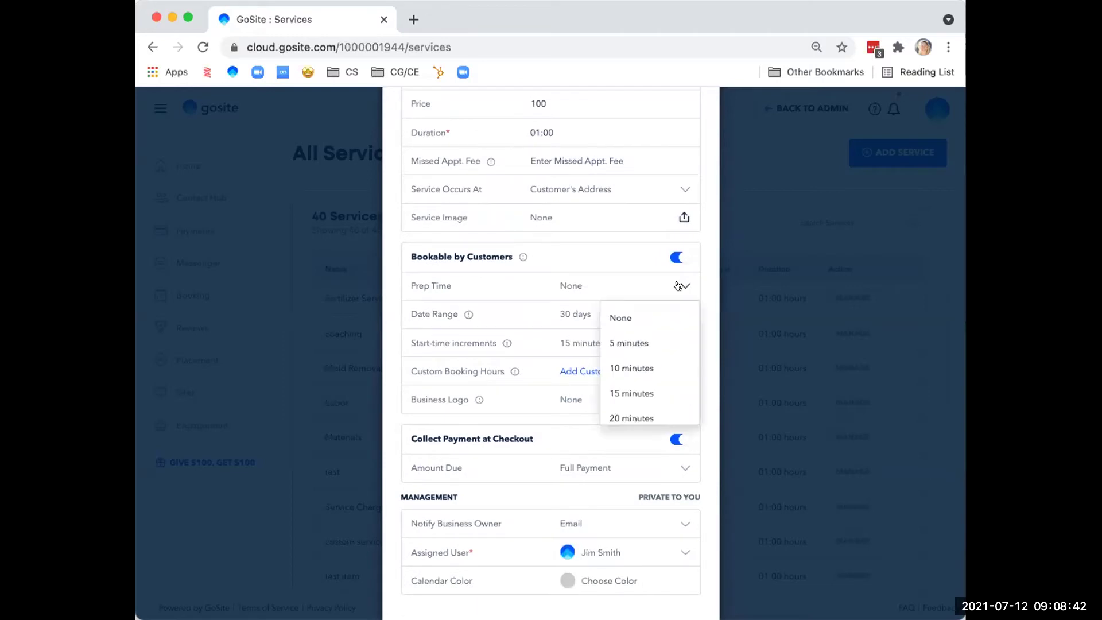
scroll(645, 338, "down", 2)
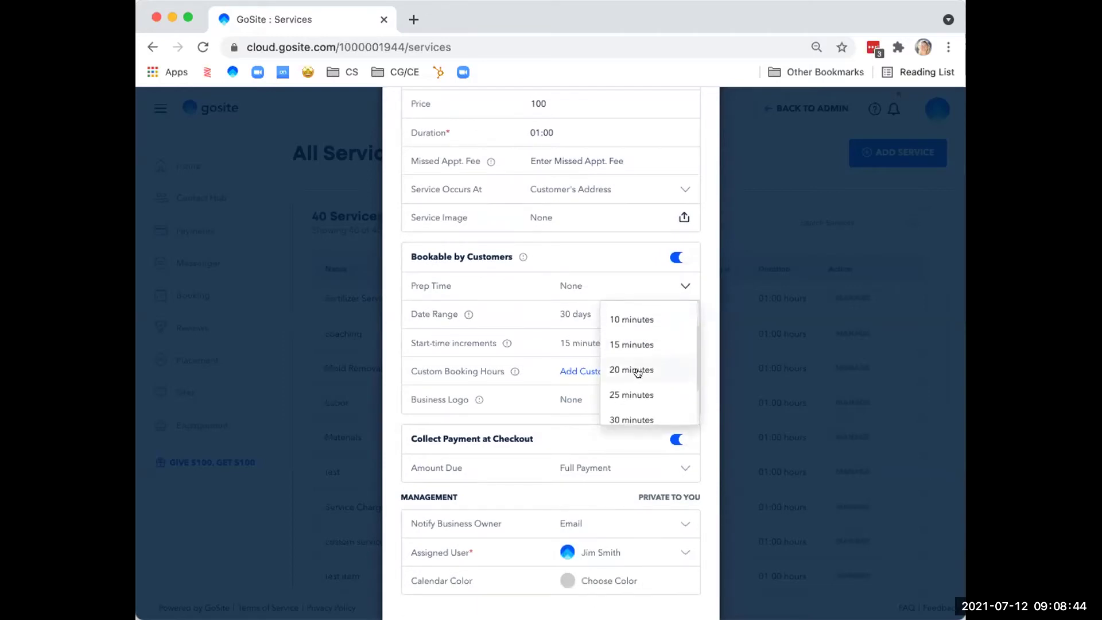
left_click(639, 369)
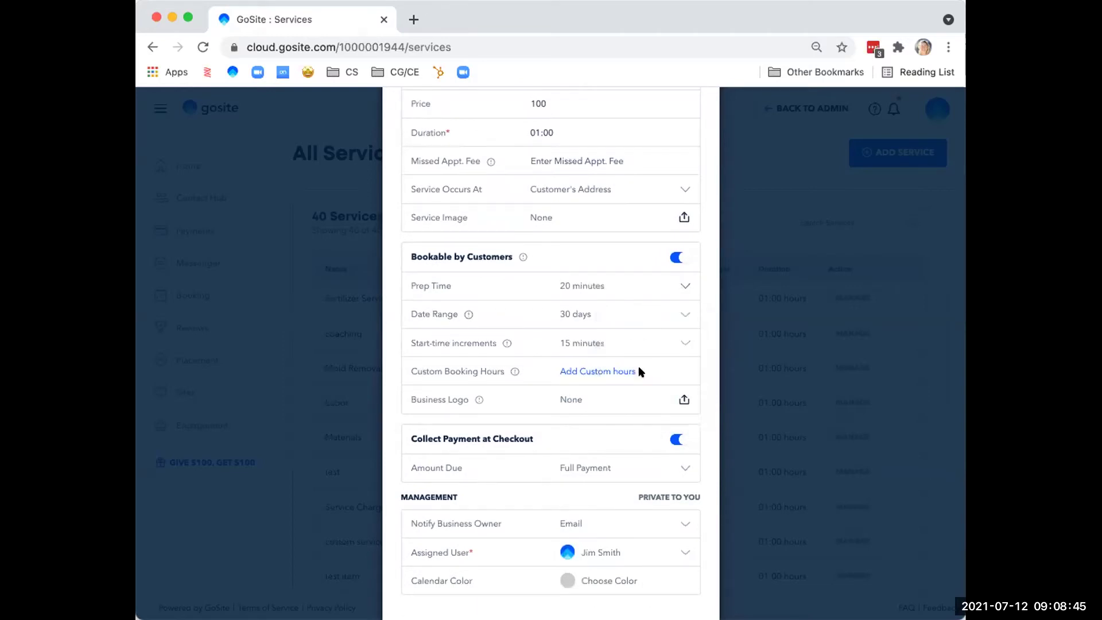
Set the booking date range to 100 days and the start-time increments to 15 minutes.
left_click(674, 315)
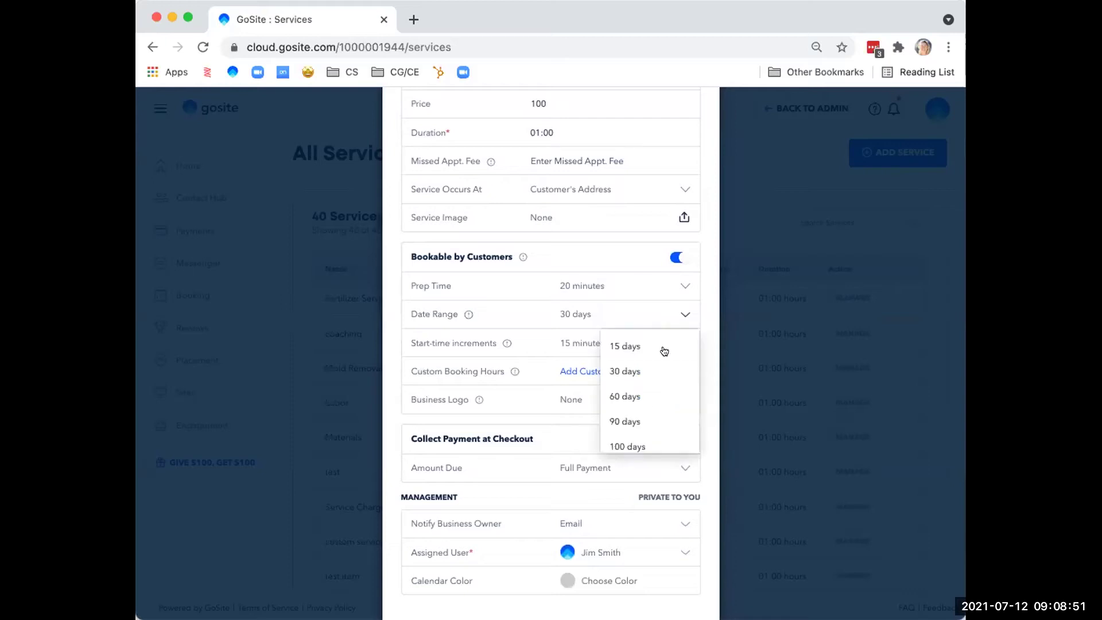
left_click(634, 437)
scroll(642, 384, "down", 1)
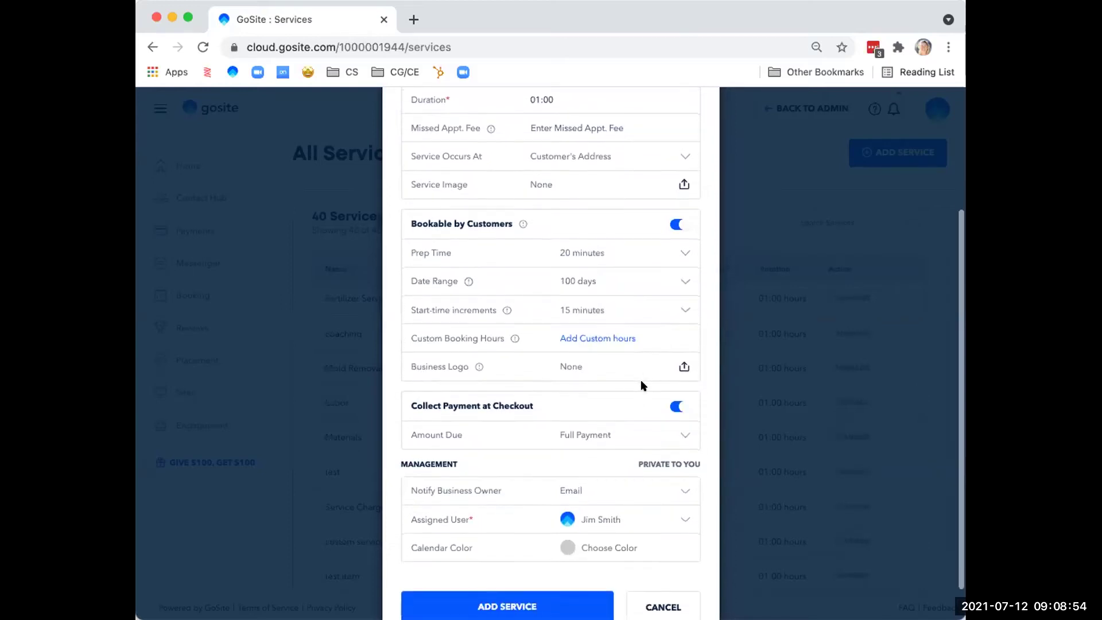
left_click(679, 311)
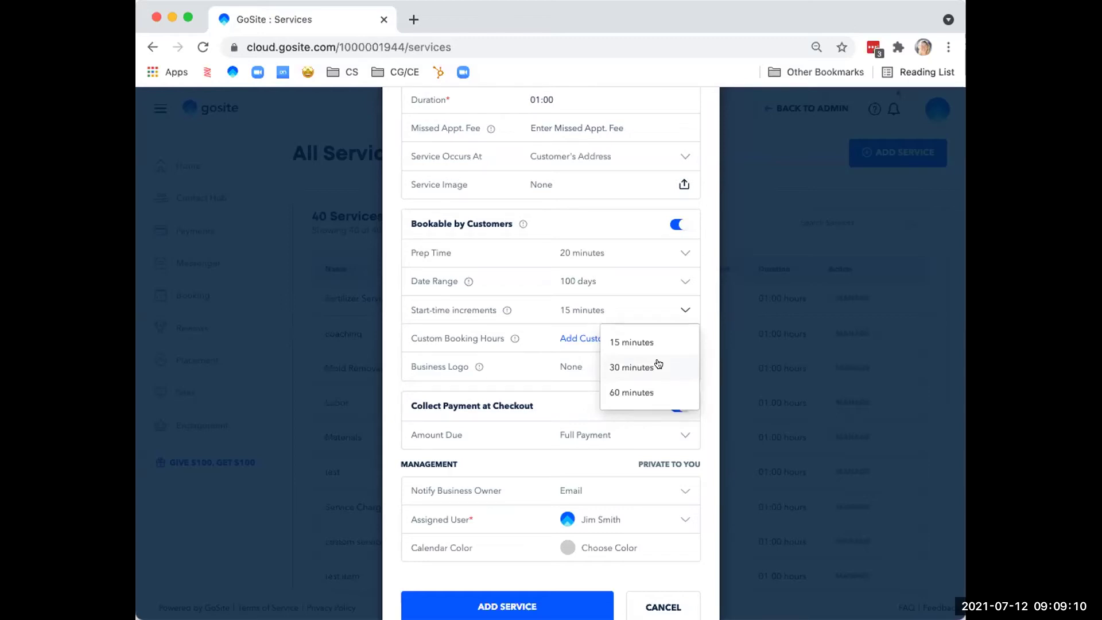
left_click(653, 342)
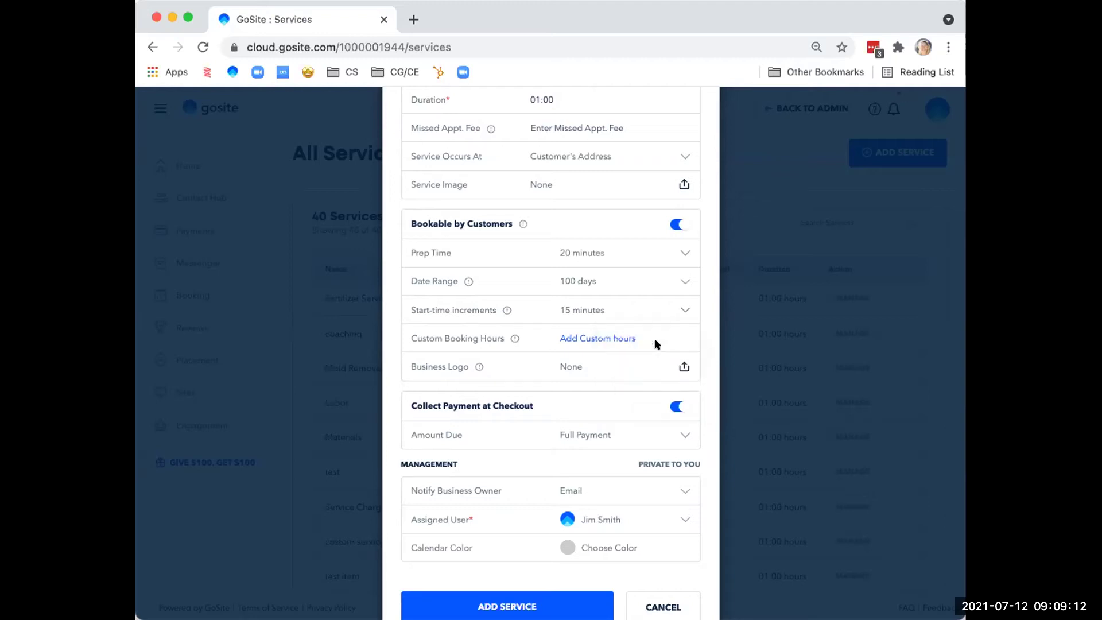
Add custom booking hours for the service that exclude Saturday and Sunday, and save them.
scroll(657, 344, "down", 1)
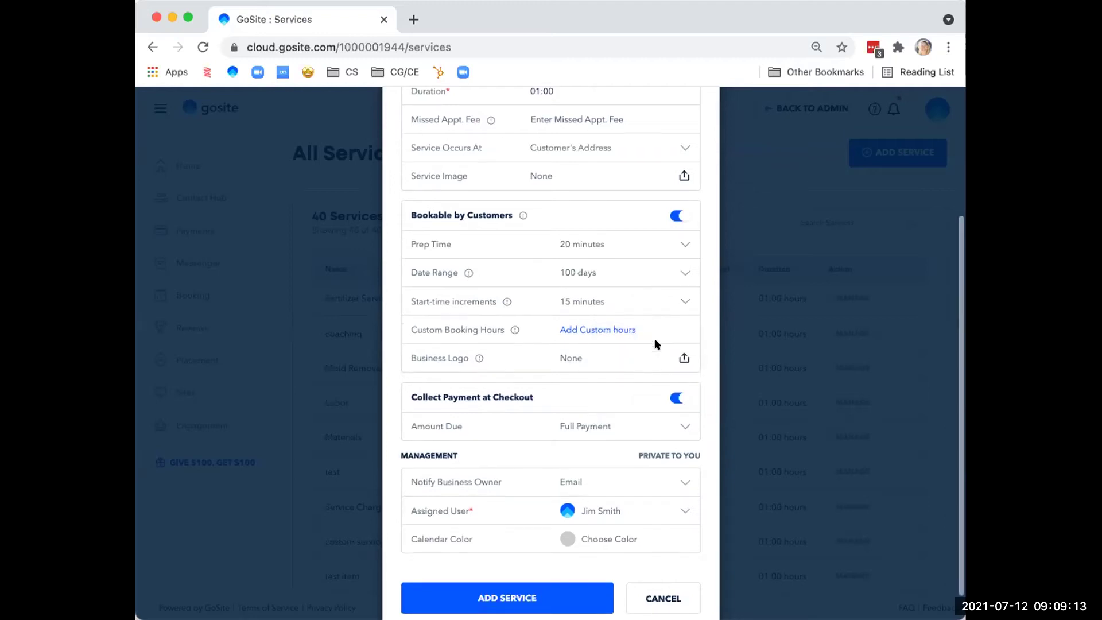
left_click(584, 330)
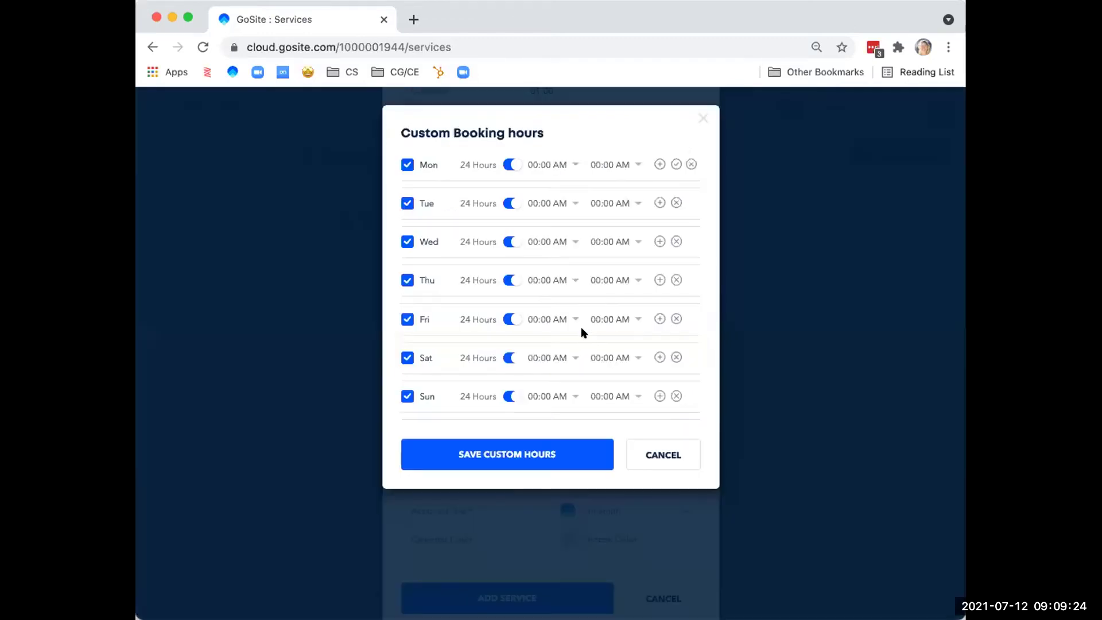
left_click(402, 359)
left_click(406, 396)
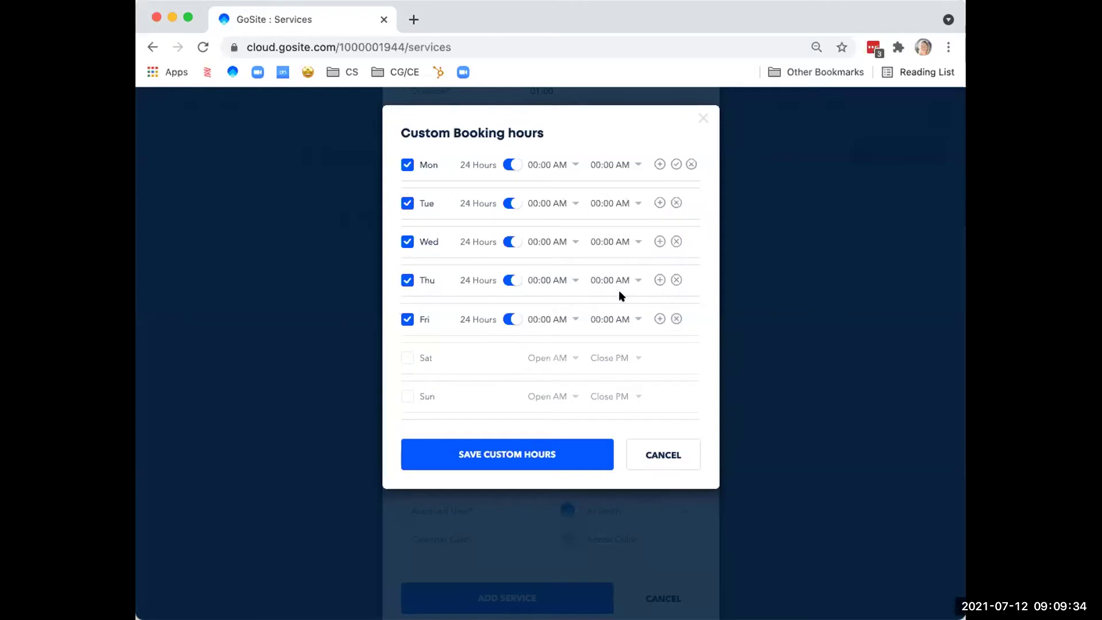
left_click(487, 453)
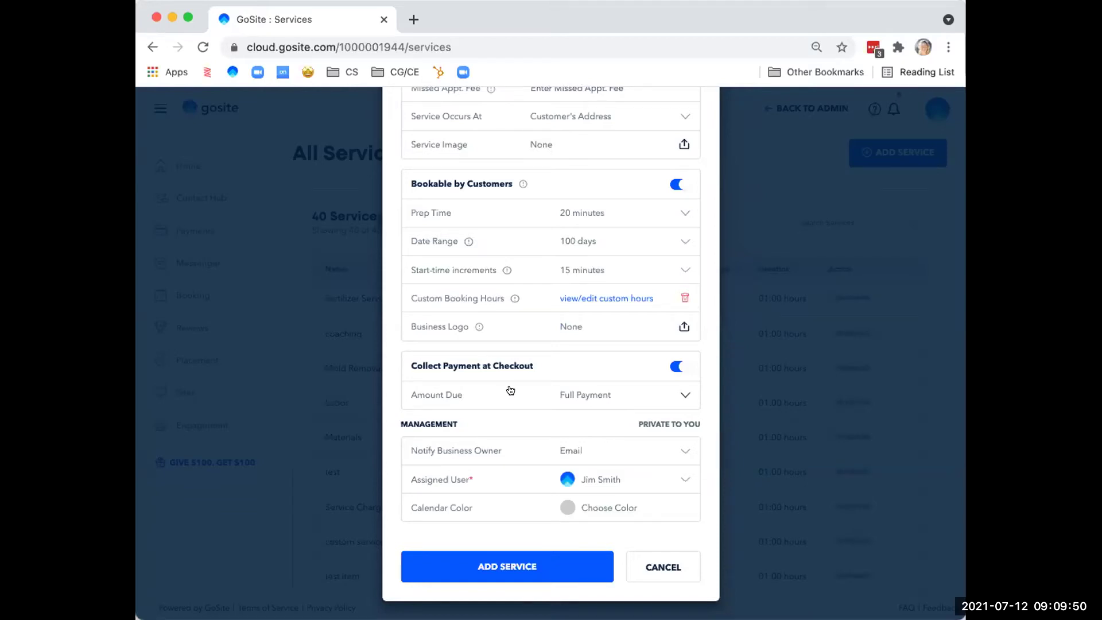
Set the amount due at checkout to a Deposit/Partial Payment of 50 %.
left_click(683, 393)
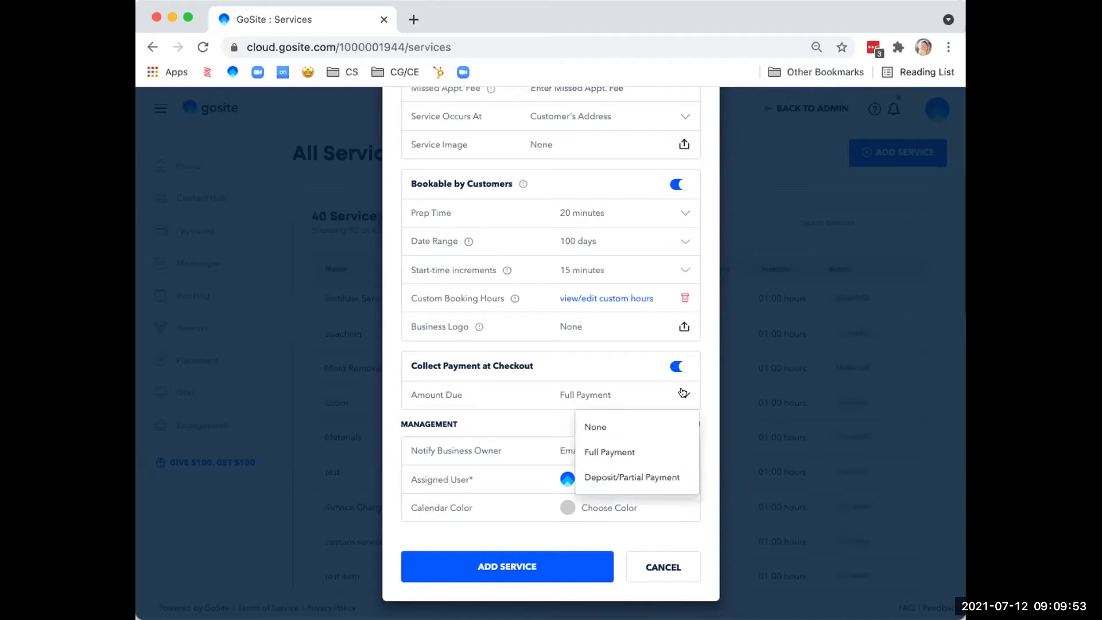
left_click(635, 478)
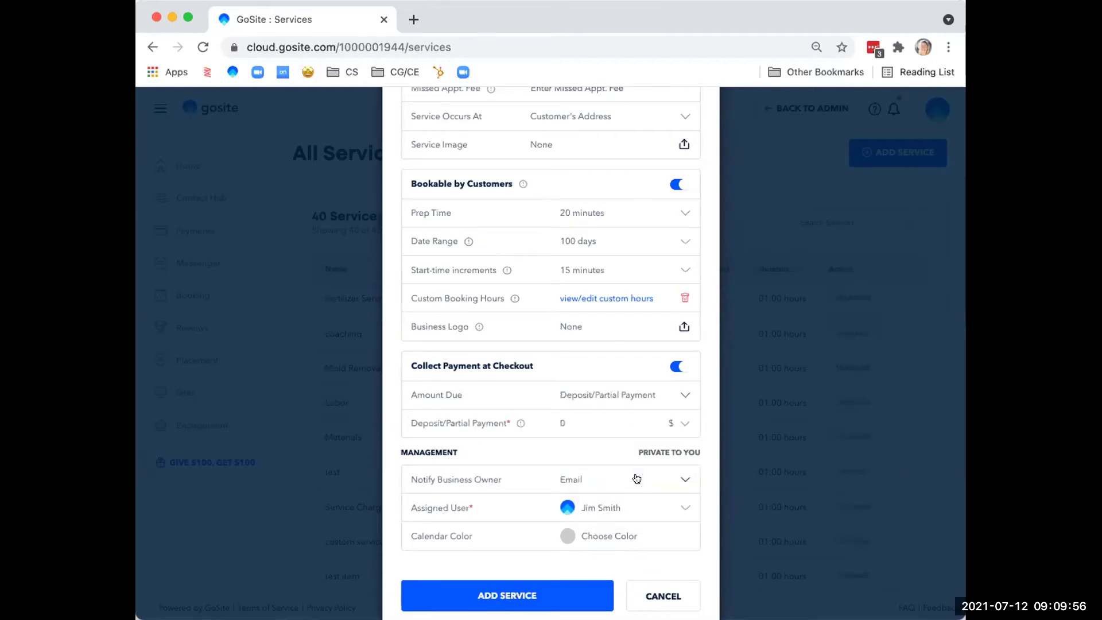
left_click(677, 423)
left_click(669, 479)
left_click(557, 423)
type("50")
Give the service a purple calendar color and add it to the services list.
scroll(579, 440, "down", 2)
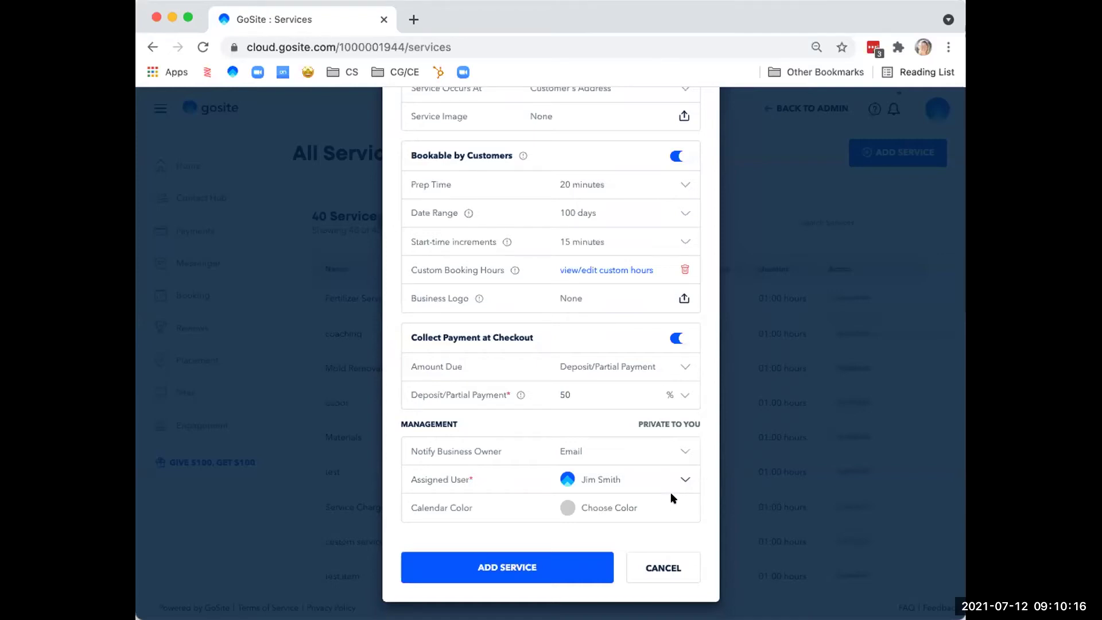
left_click(564, 505)
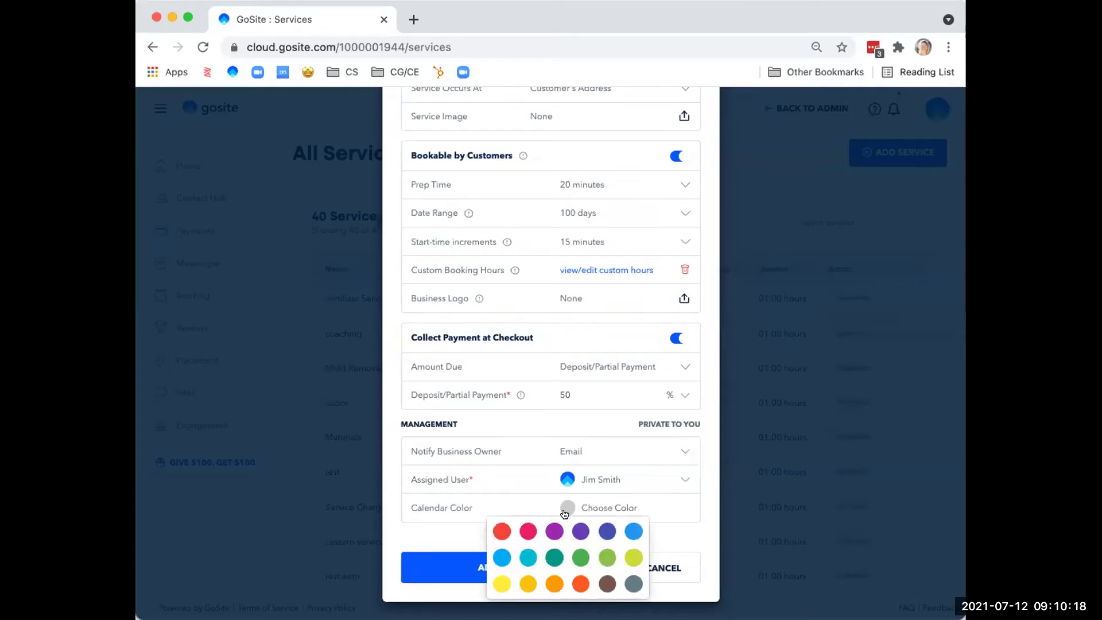
left_click(554, 531)
left_click(457, 536)
scroll(502, 480, "up", 1)
scroll(501, 480, "up", 5)
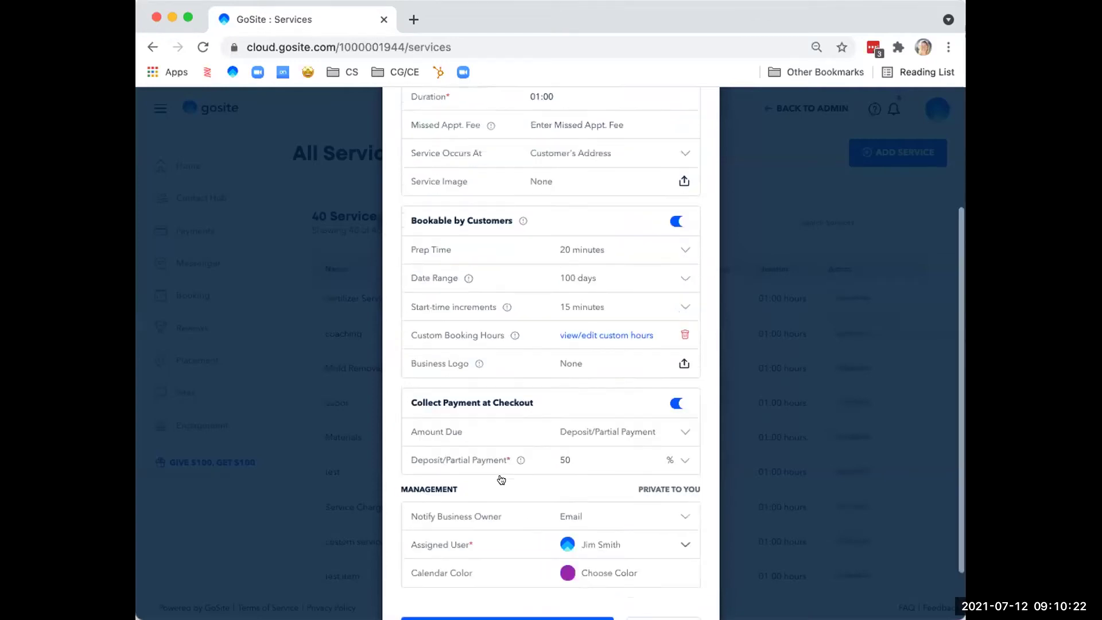
scroll(516, 420, "down", 5)
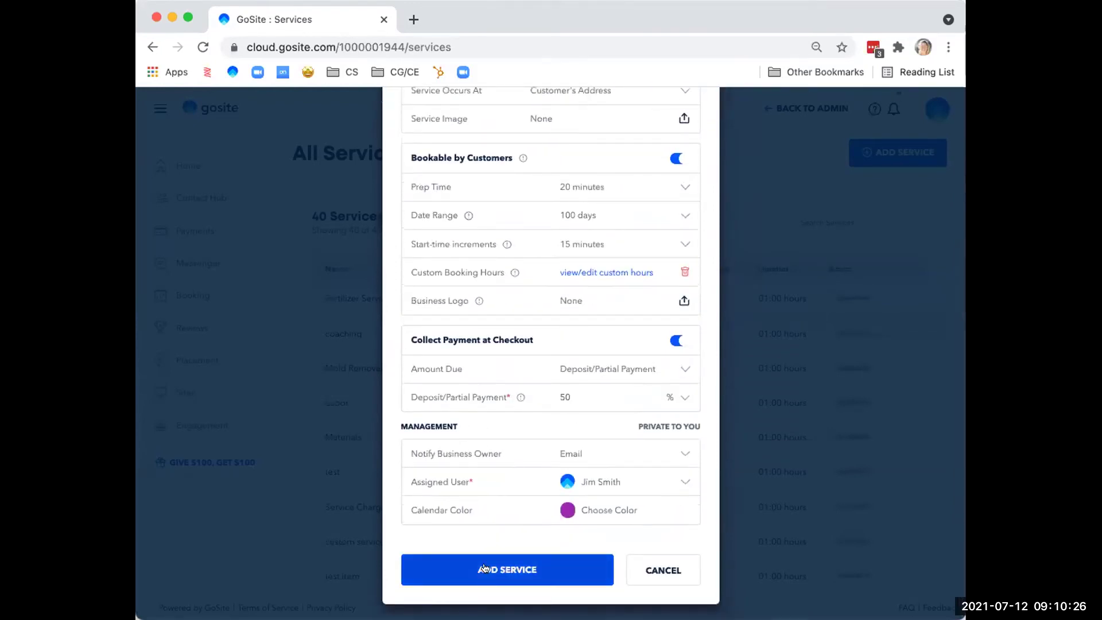
left_click(484, 571)
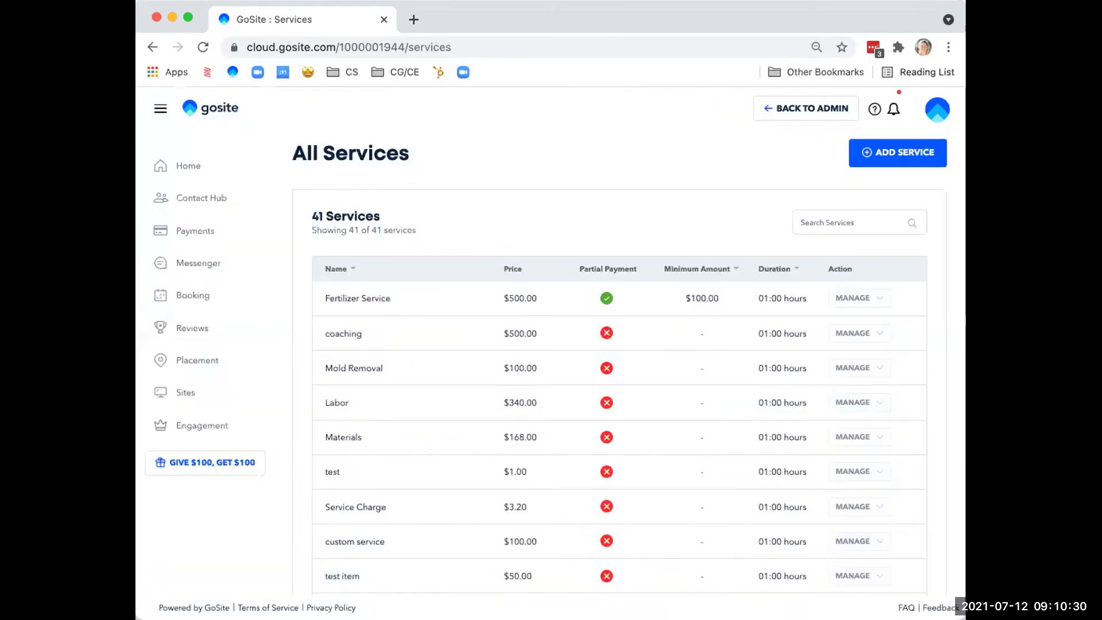
Open the Team section of the Manage My Business settings.
left_click(934, 110)
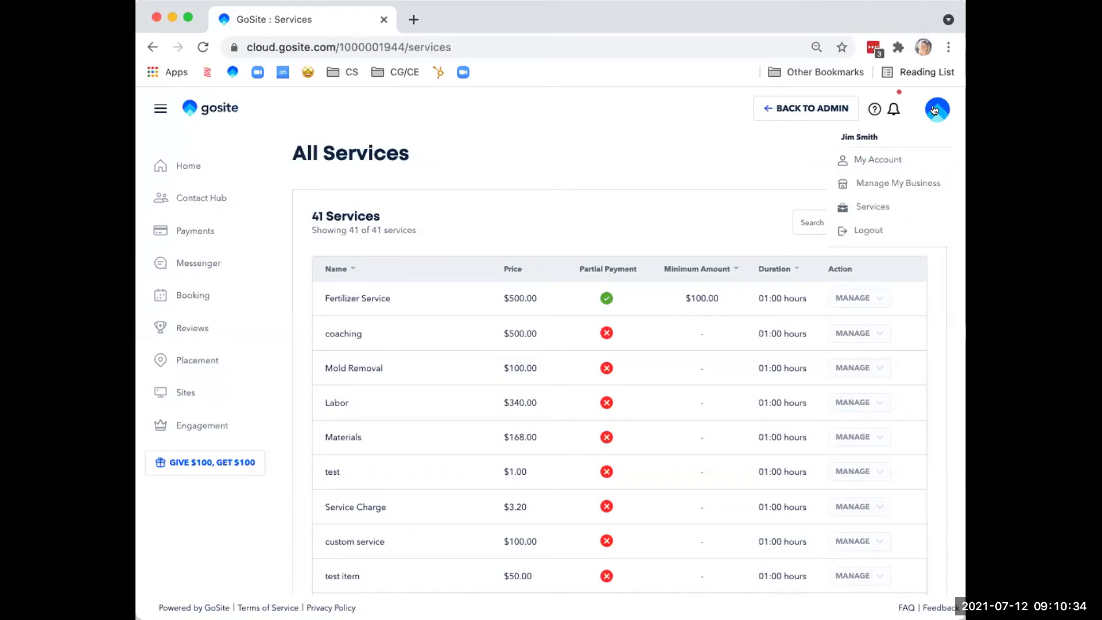
left_click(914, 185)
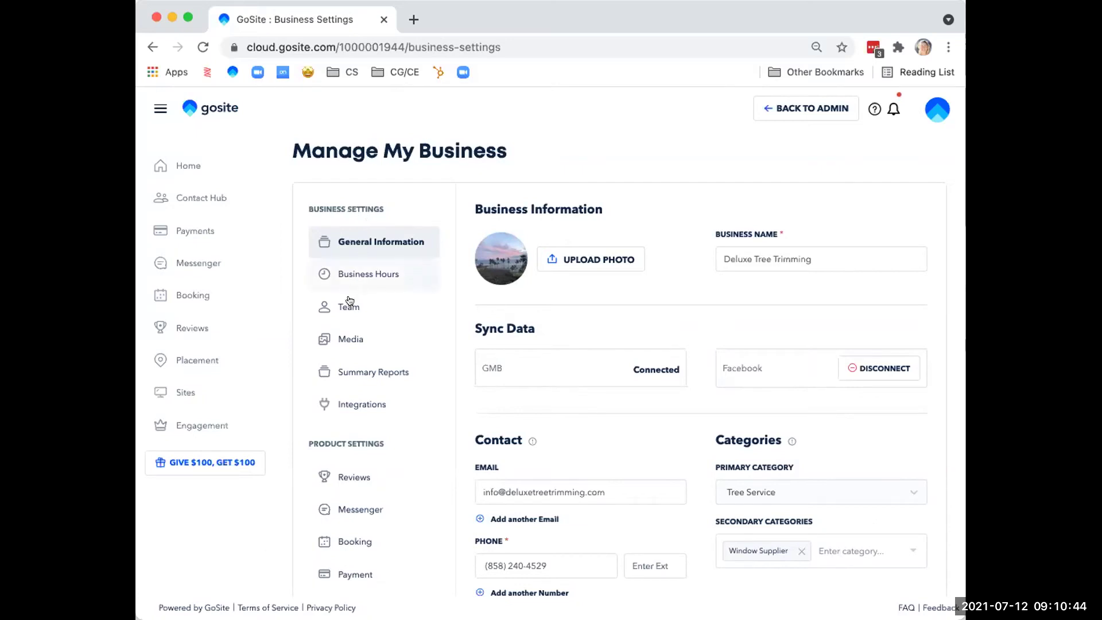
left_click(362, 309)
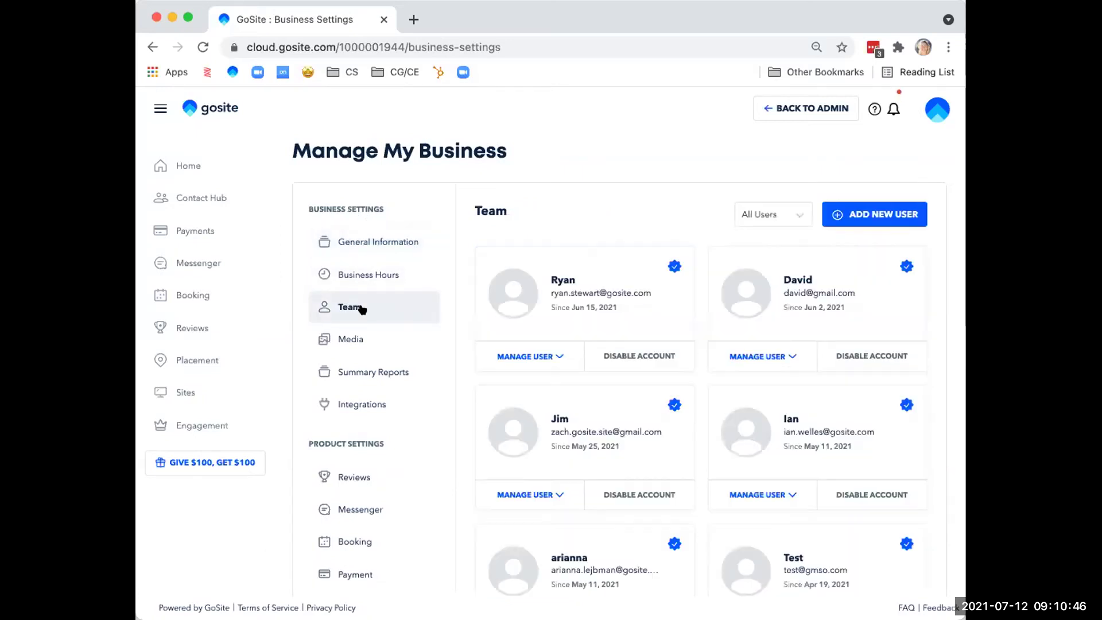
Look at the profile fields of the new user form in the Team settings and close it without creating a user.
left_click(880, 213)
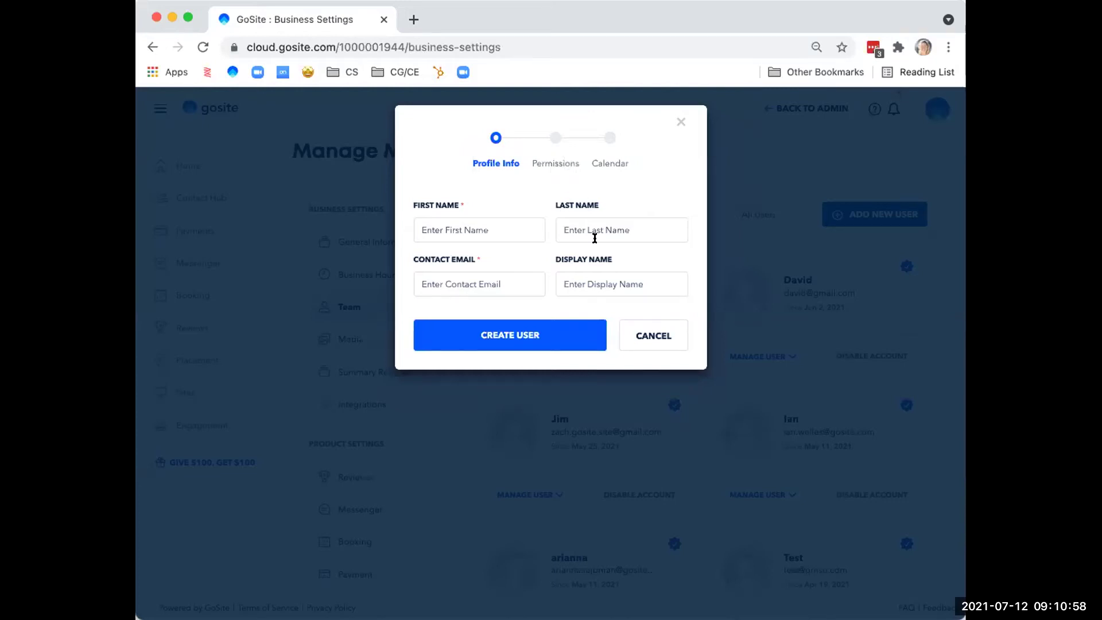
left_click(679, 122)
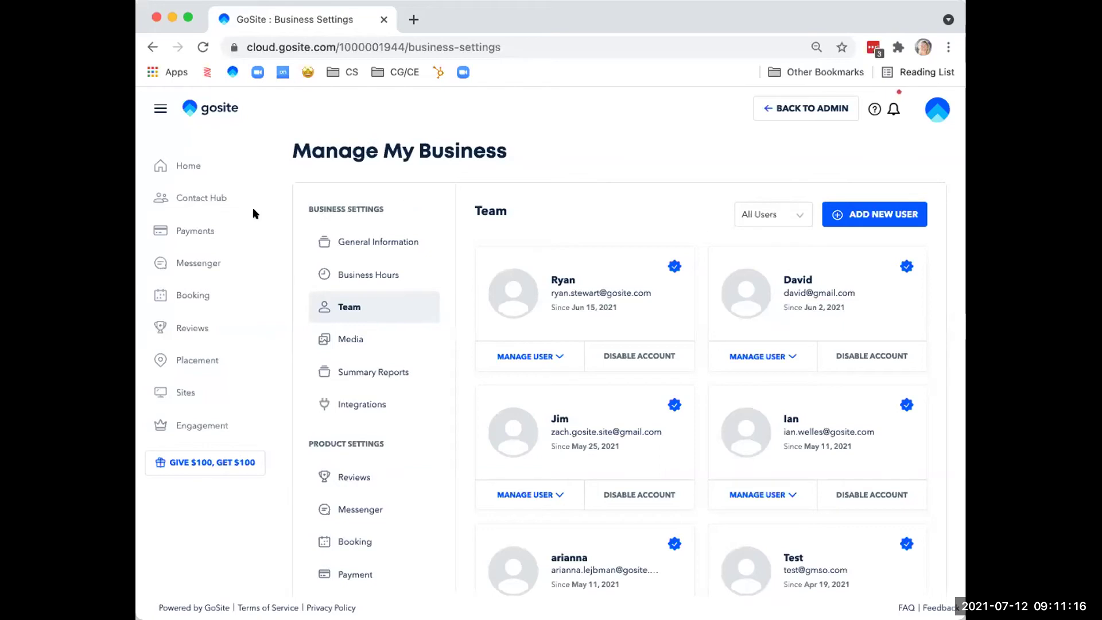
Start a new booking on the Bookings calendar and choose the existing contact matching the customer's full name that is listed with an e-mail address.
left_click(188, 296)
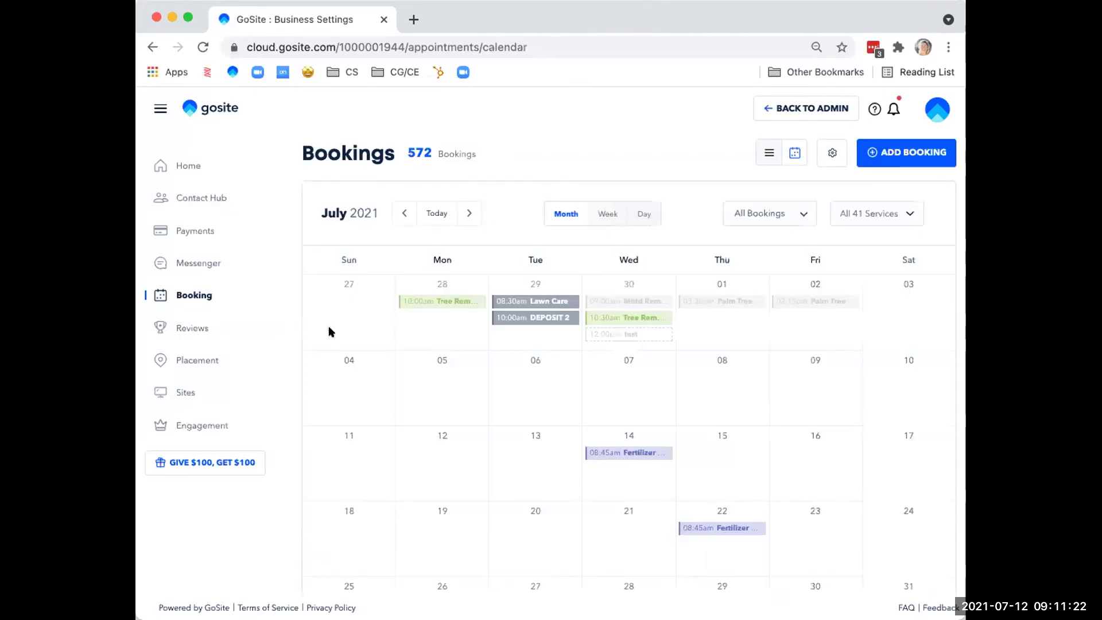
left_click(912, 157)
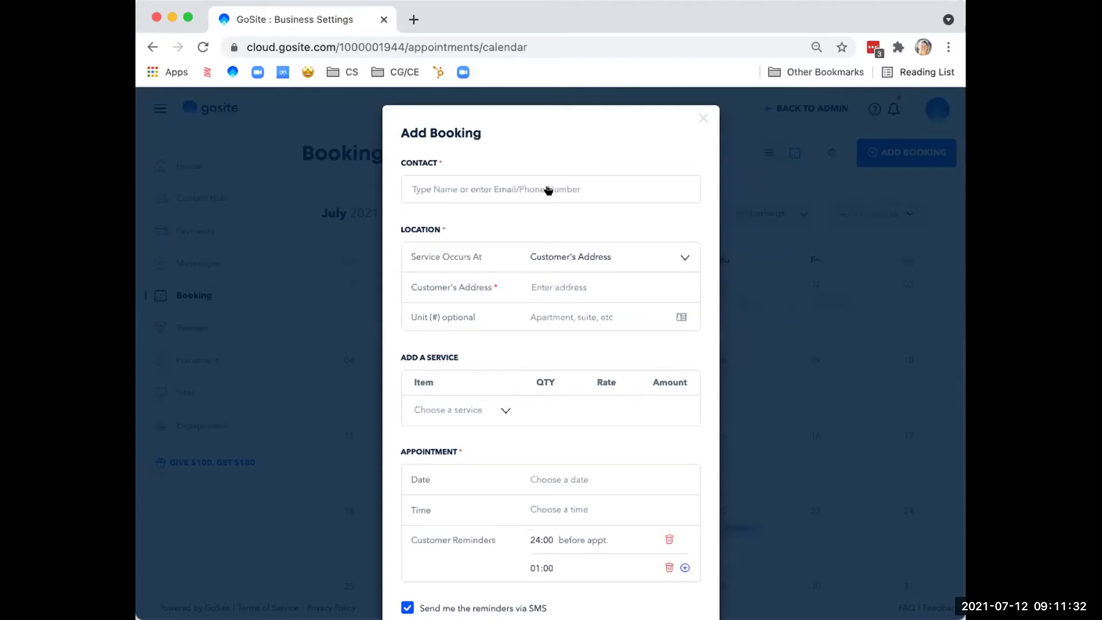
left_click(501, 189)
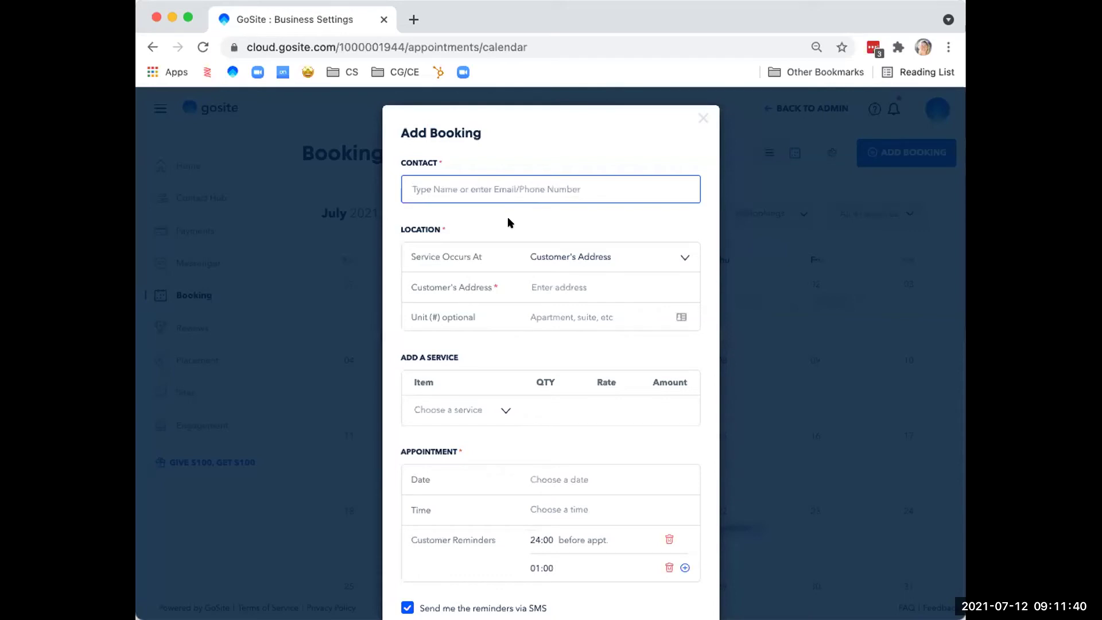
type("john")
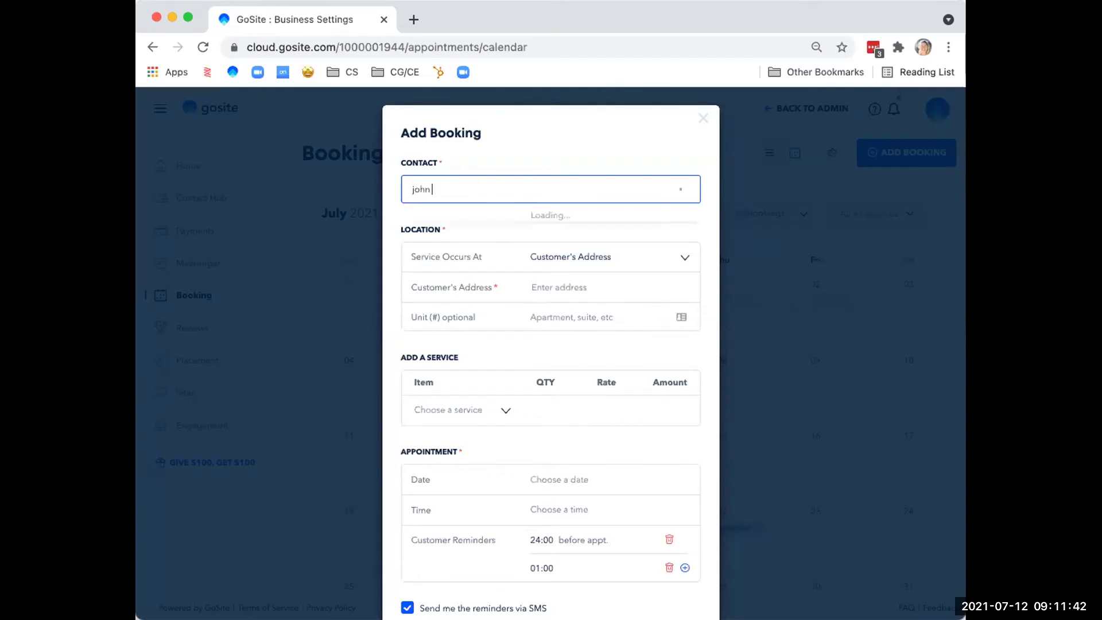
type(" smith")
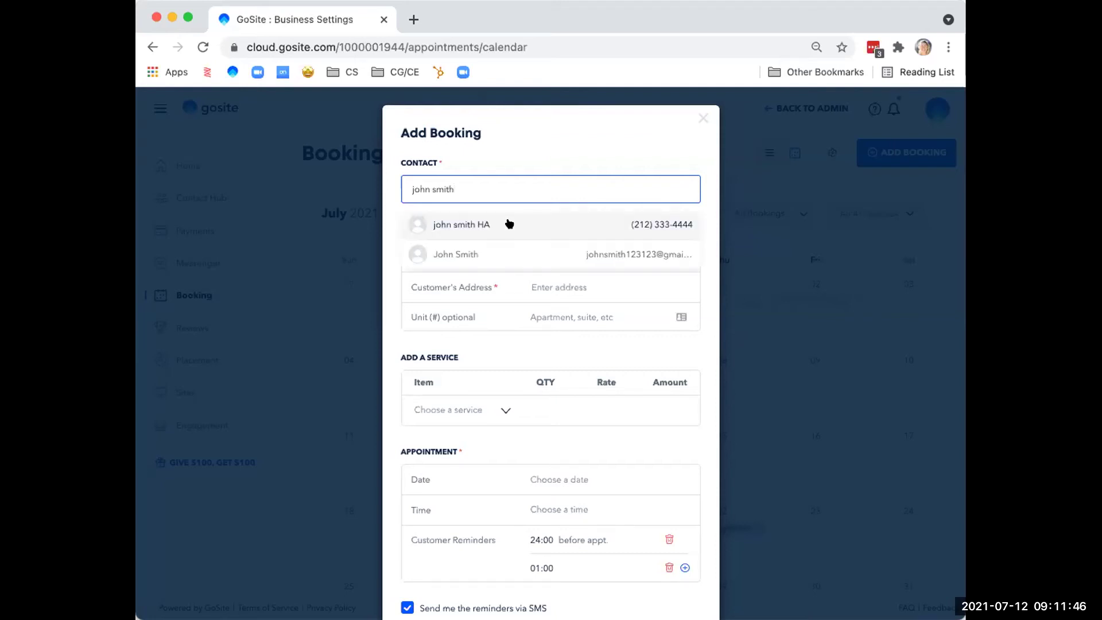
left_click(527, 250)
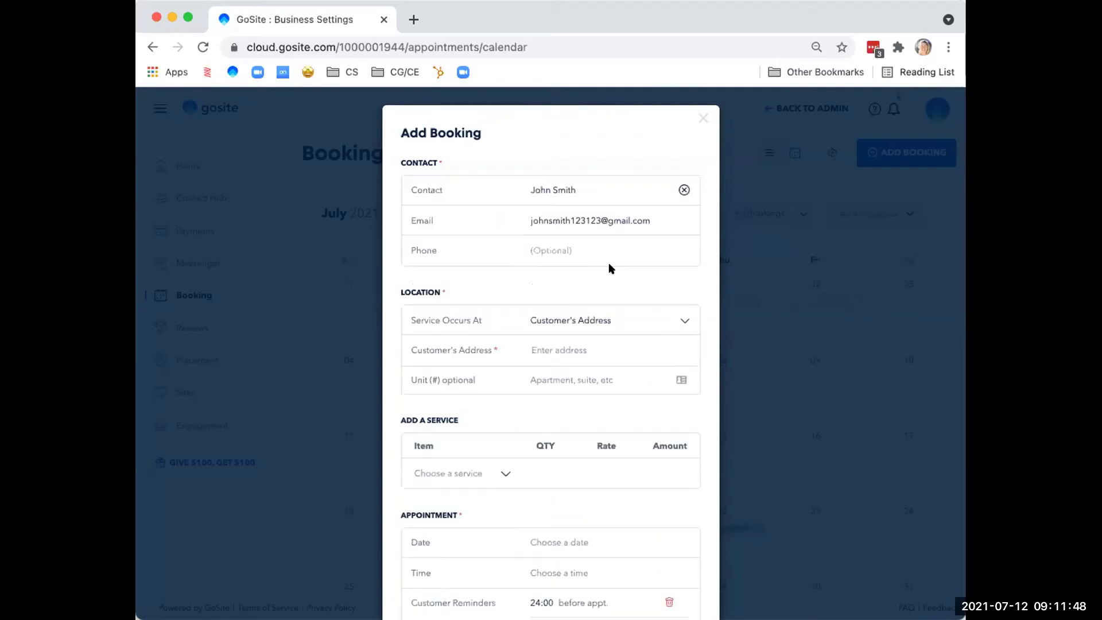
Set the booking's location to My Business and add the Palm Tree Trim service.
scroll(610, 265, "down", 3)
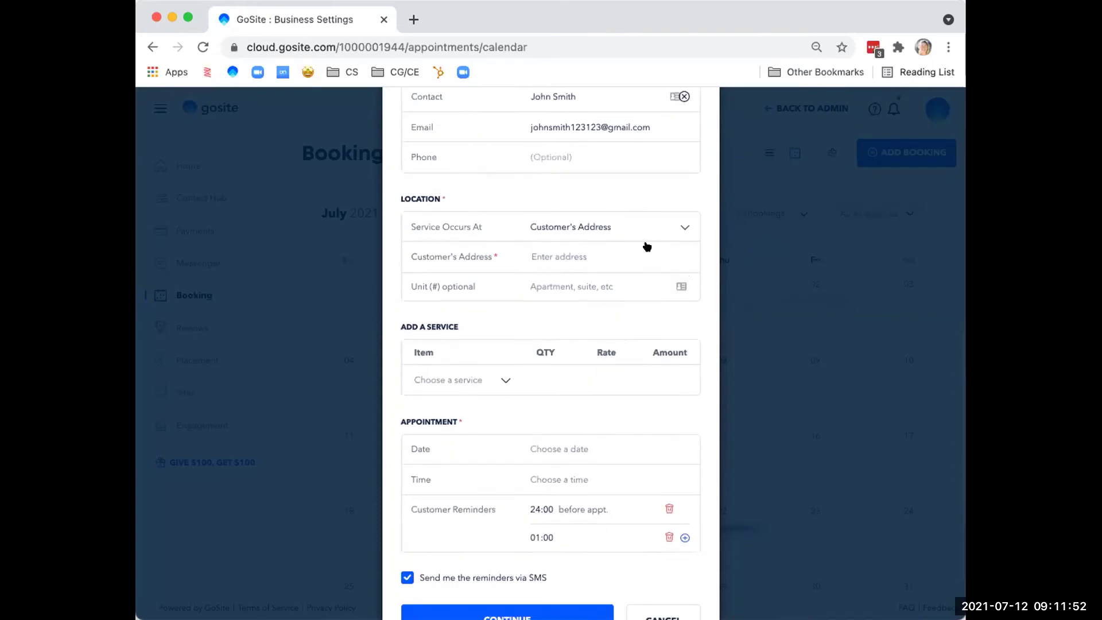
left_click(682, 225)
left_click(656, 257)
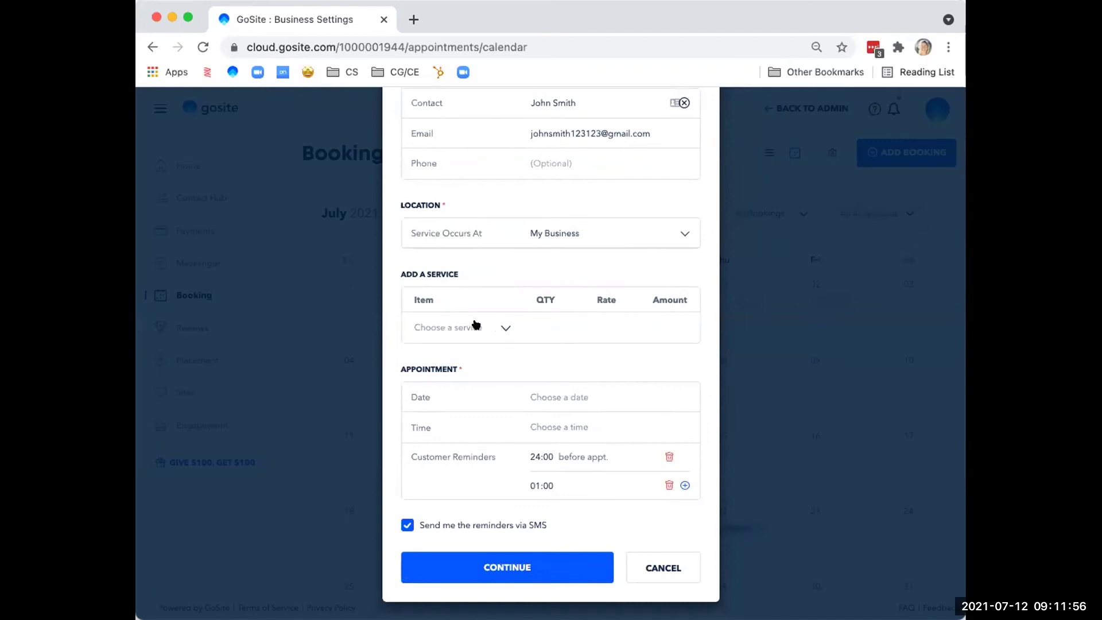
left_click(498, 328)
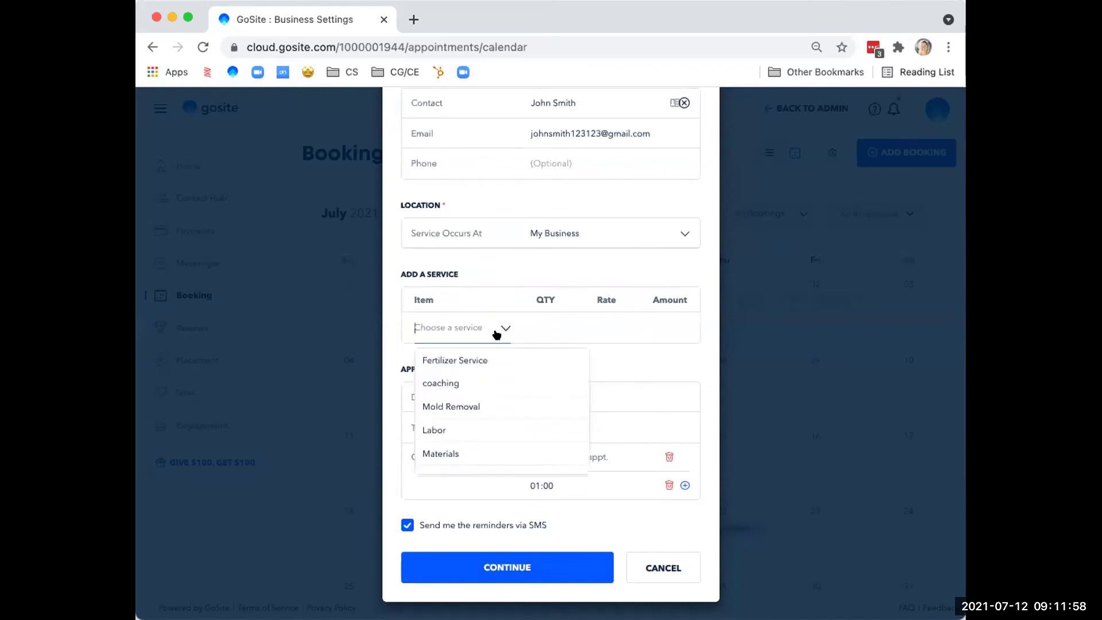
type("palm")
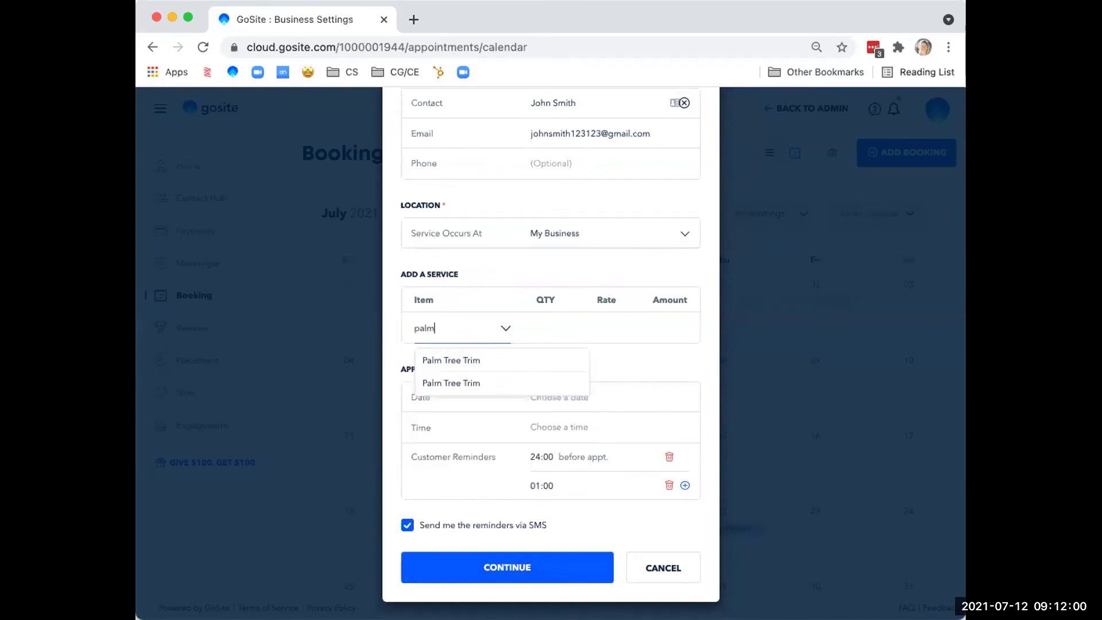
left_click(495, 357)
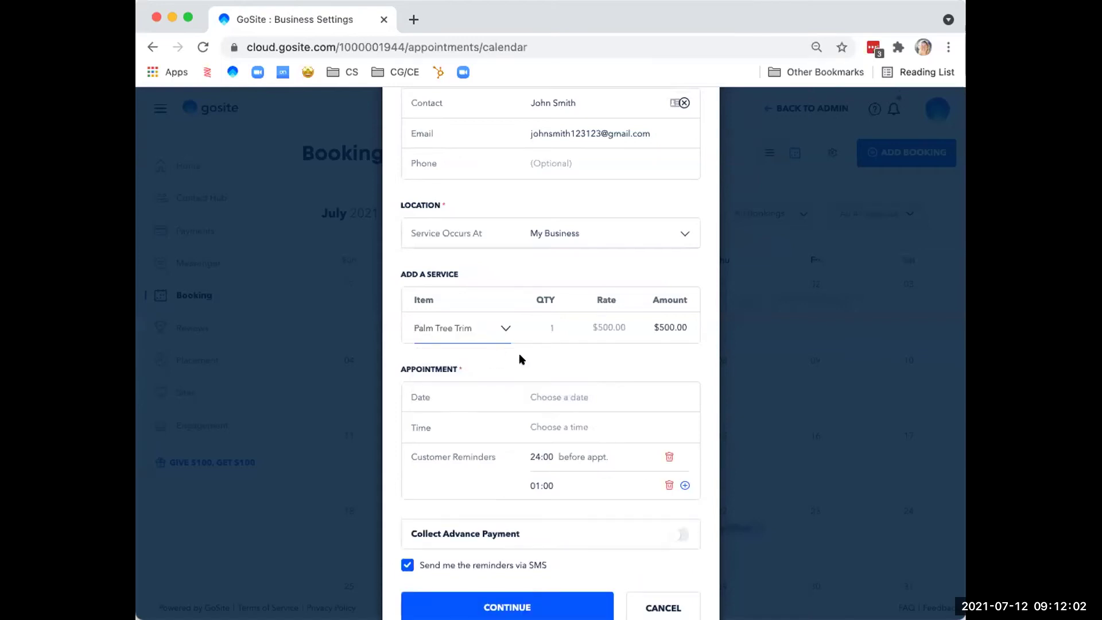
Schedule the appointment for 07/13/2021 at 2:00PM.
left_click(547, 396)
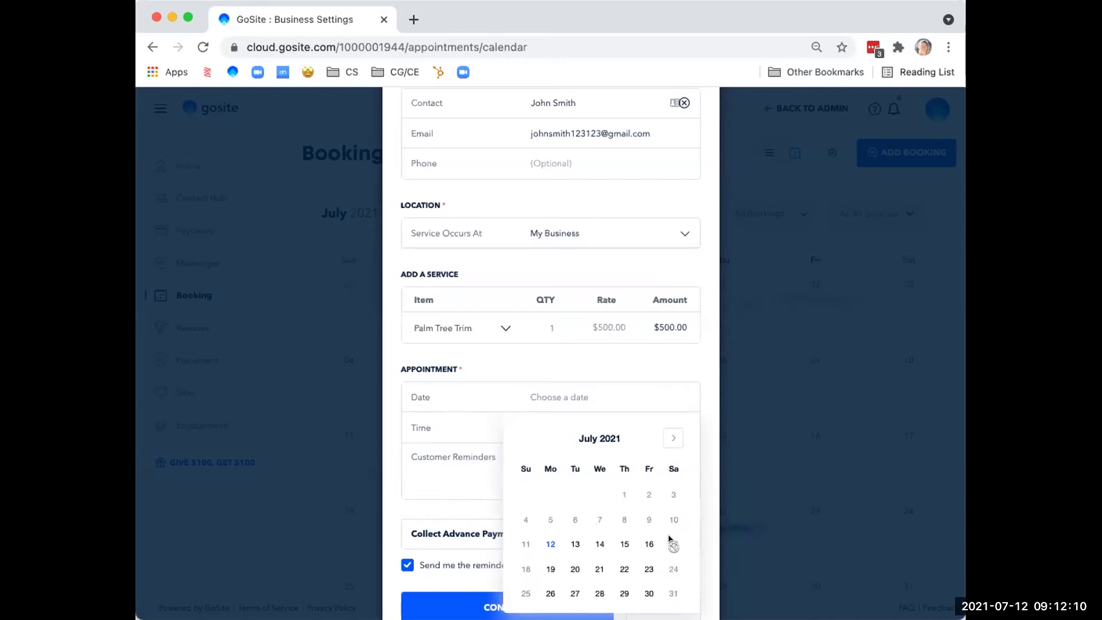
left_click(574, 544)
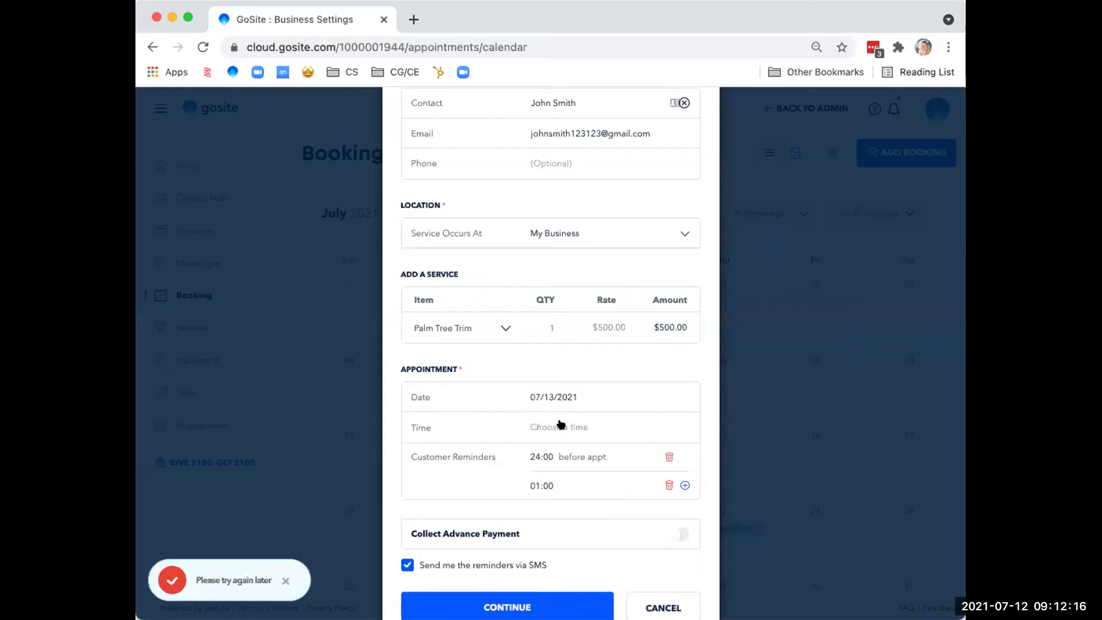
left_click(560, 426)
scroll(565, 500, "down", 10)
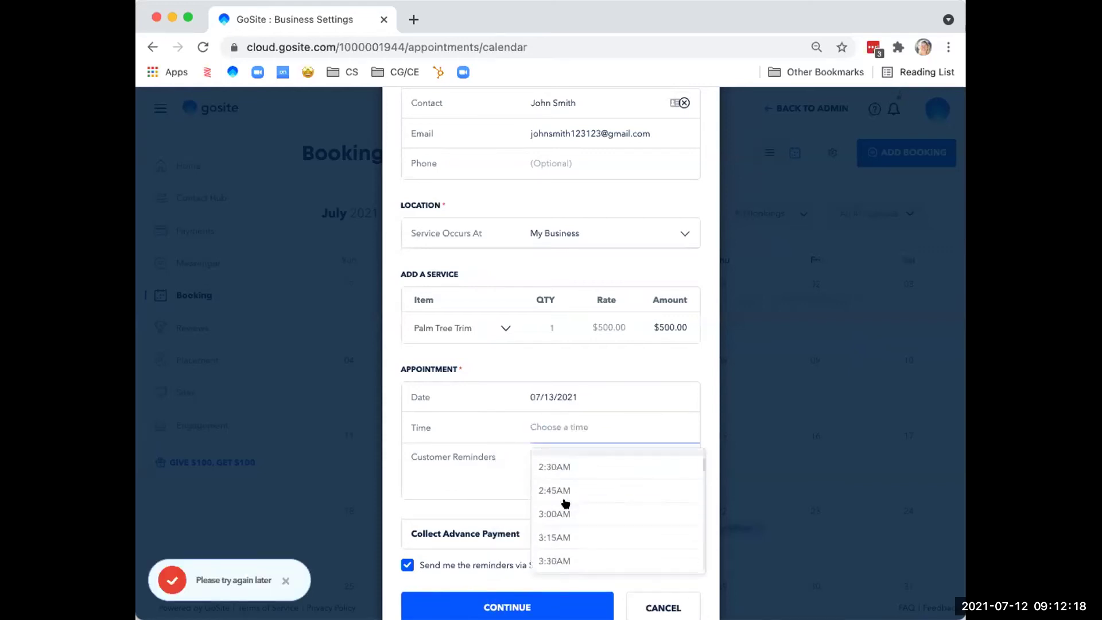
scroll(565, 500, "down", 10)
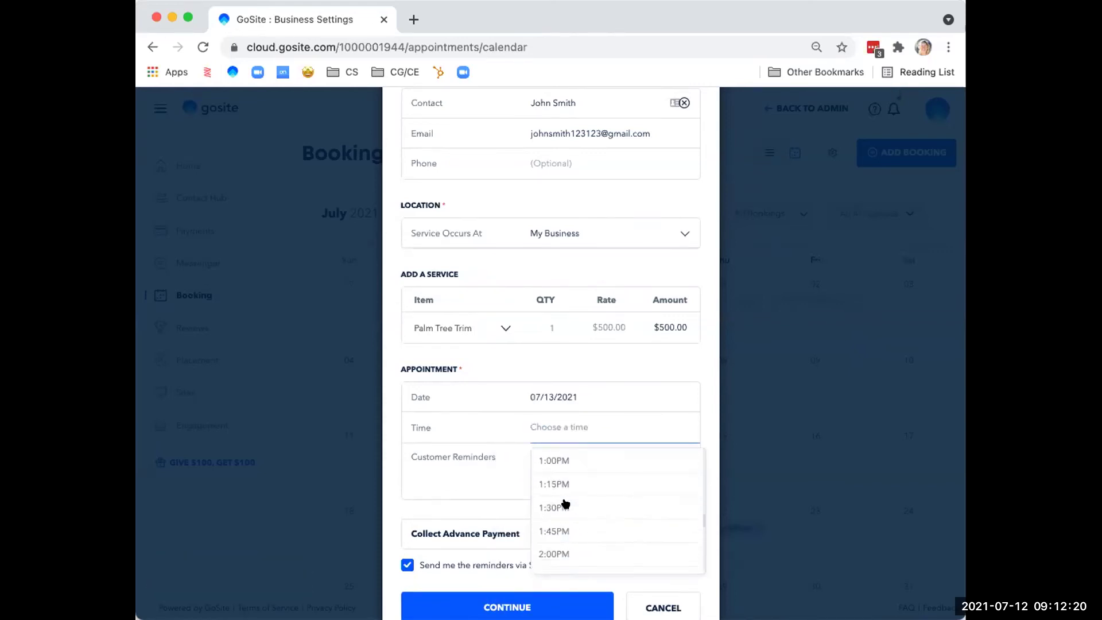
left_click(563, 492)
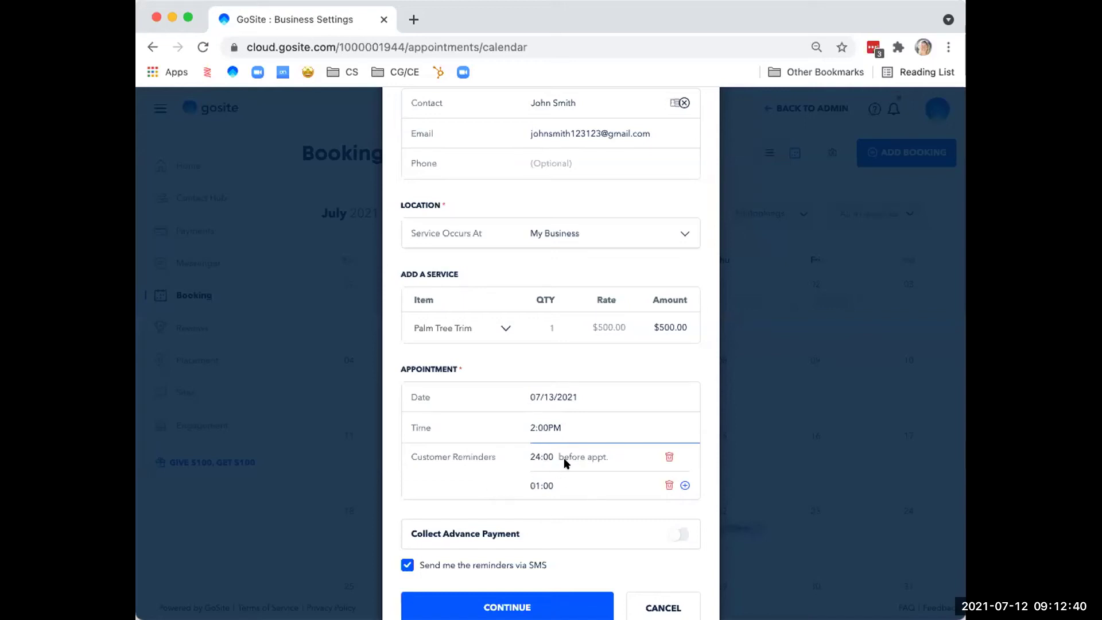
Enable advance payment collection for the booking and set it to be collected via Payment Link.
left_click(678, 534)
scroll(624, 505, "down", 3)
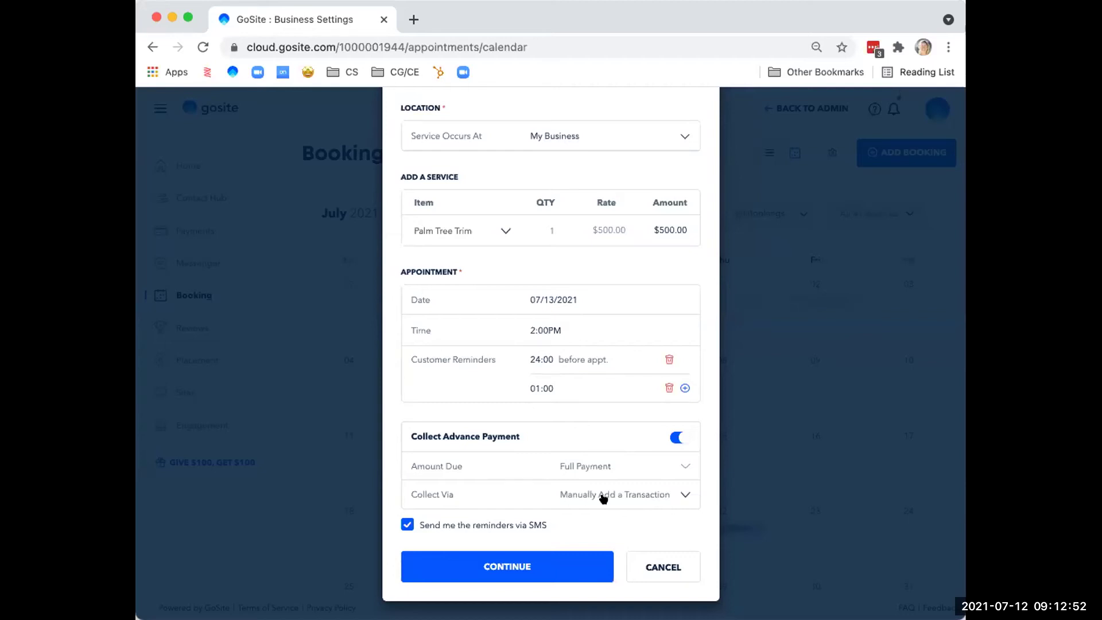
left_click(683, 493)
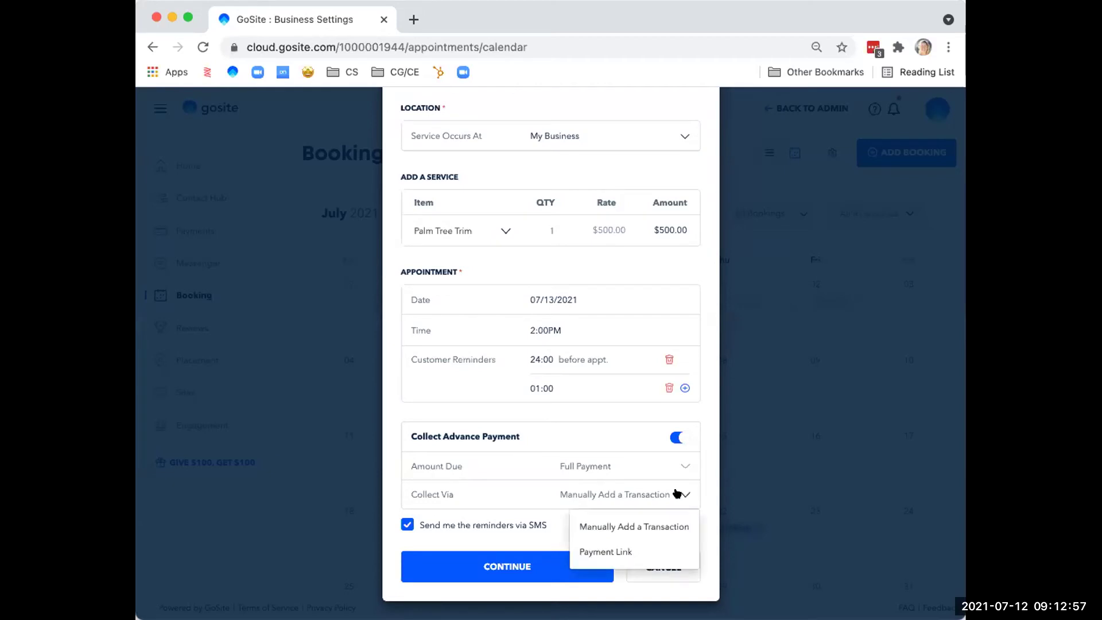
left_click(636, 551)
Continue with the booking, apply the Payment Request email message template, and send the payment link to the customer.
scroll(597, 499, "up", 5)
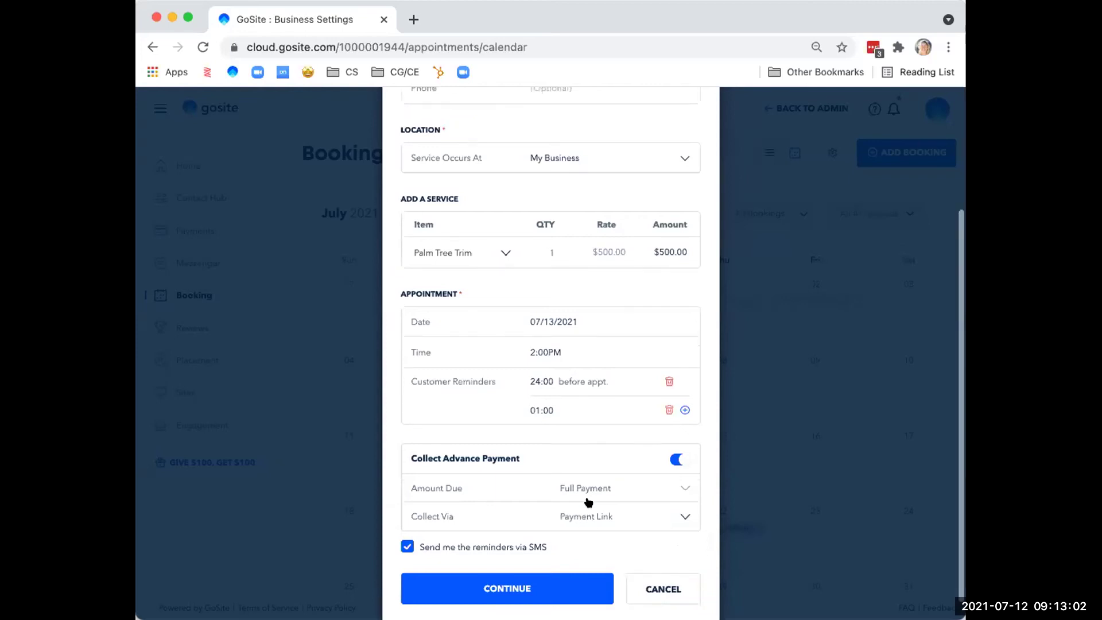
scroll(631, 289, "down", 5)
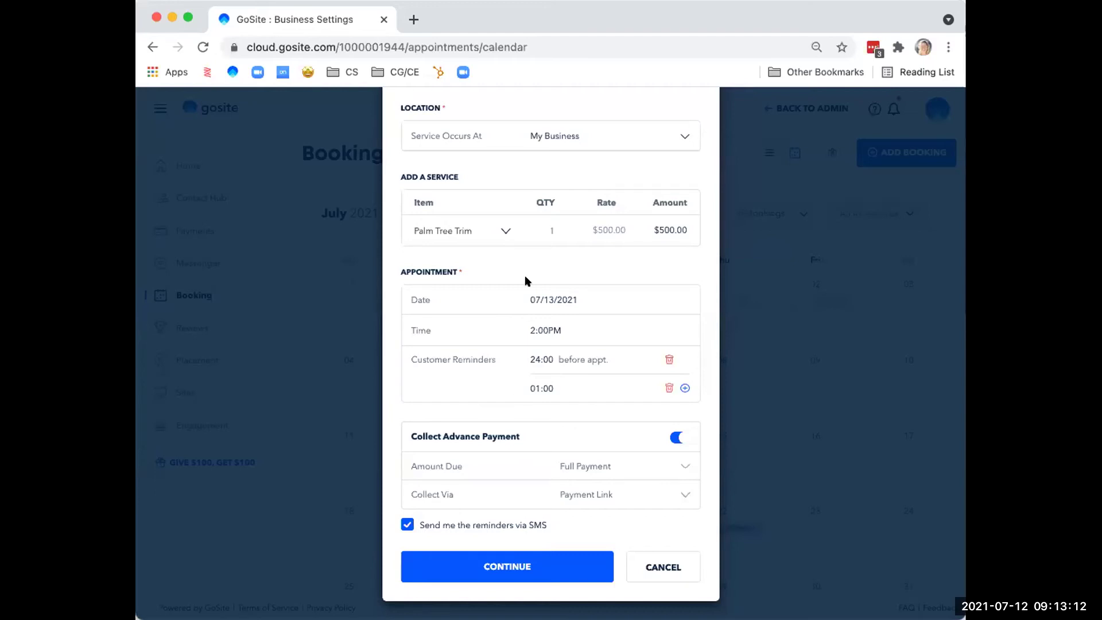
scroll(525, 281, "up", 3)
scroll(525, 281, "down", 3)
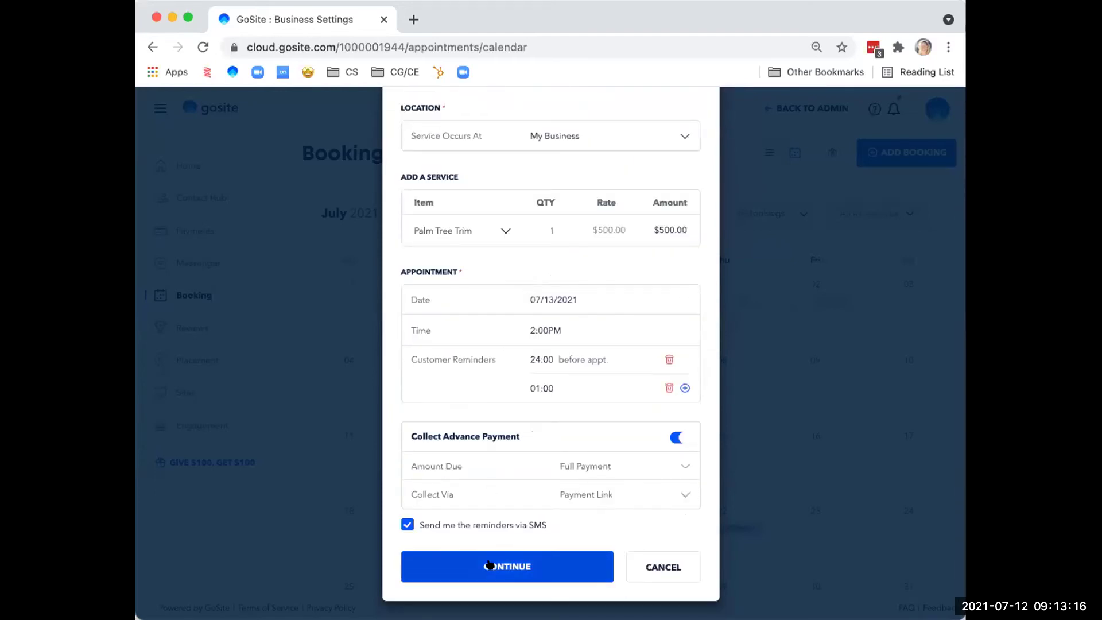
left_click(489, 565)
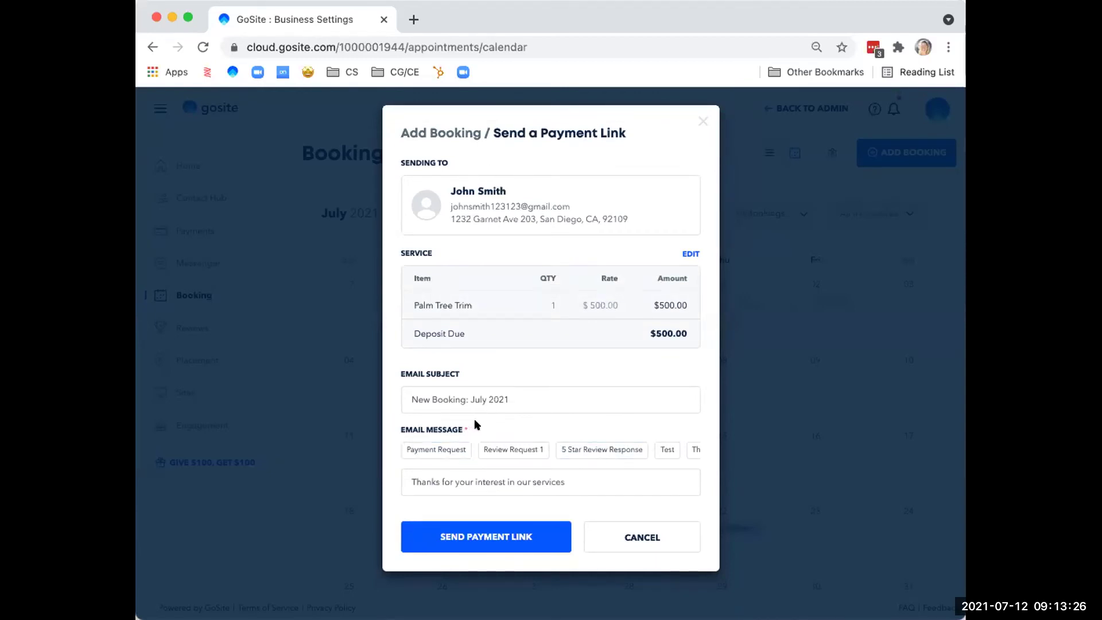
left_click(450, 450)
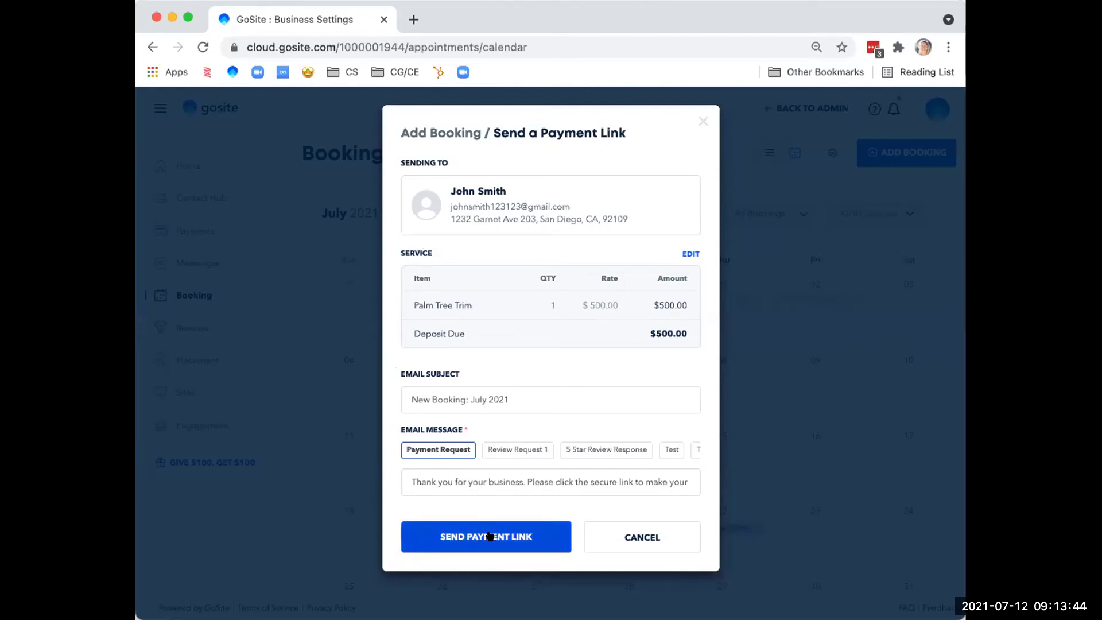
left_click(459, 537)
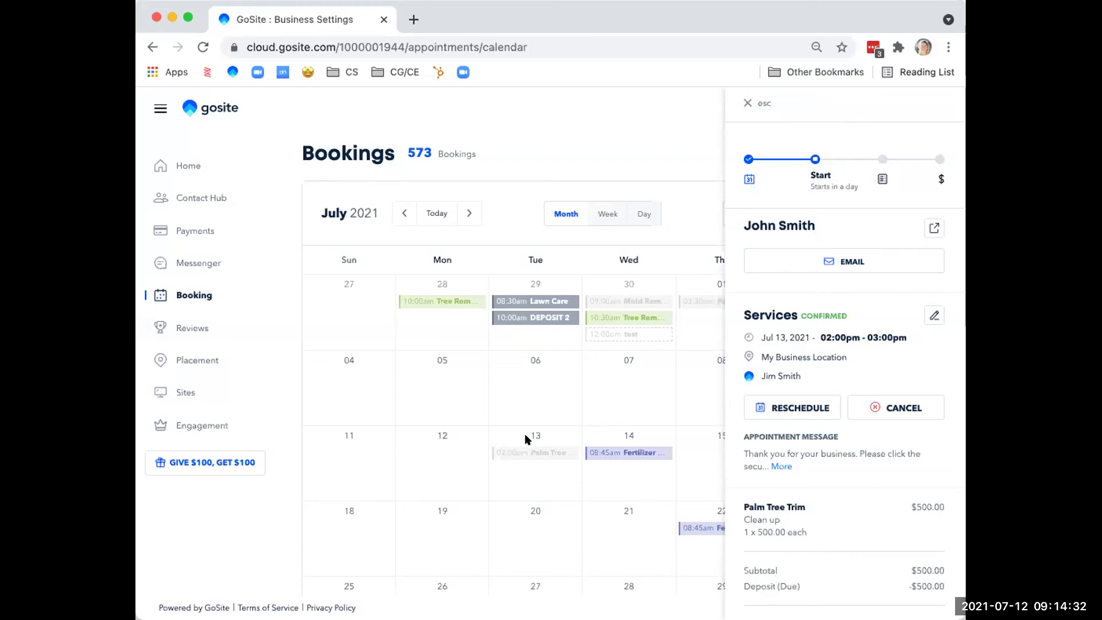
Reopen the July 13 Palm Tree Trim booking from the calendar and examine its progress, appointment details, charges and booking history.
left_click(746, 103)
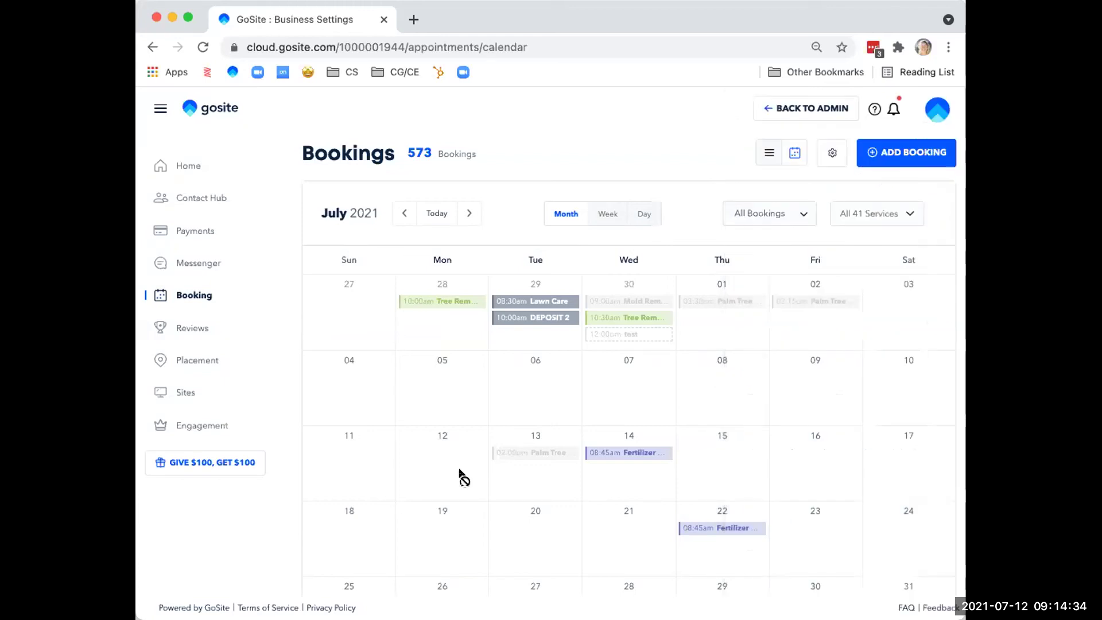
left_click(536, 453)
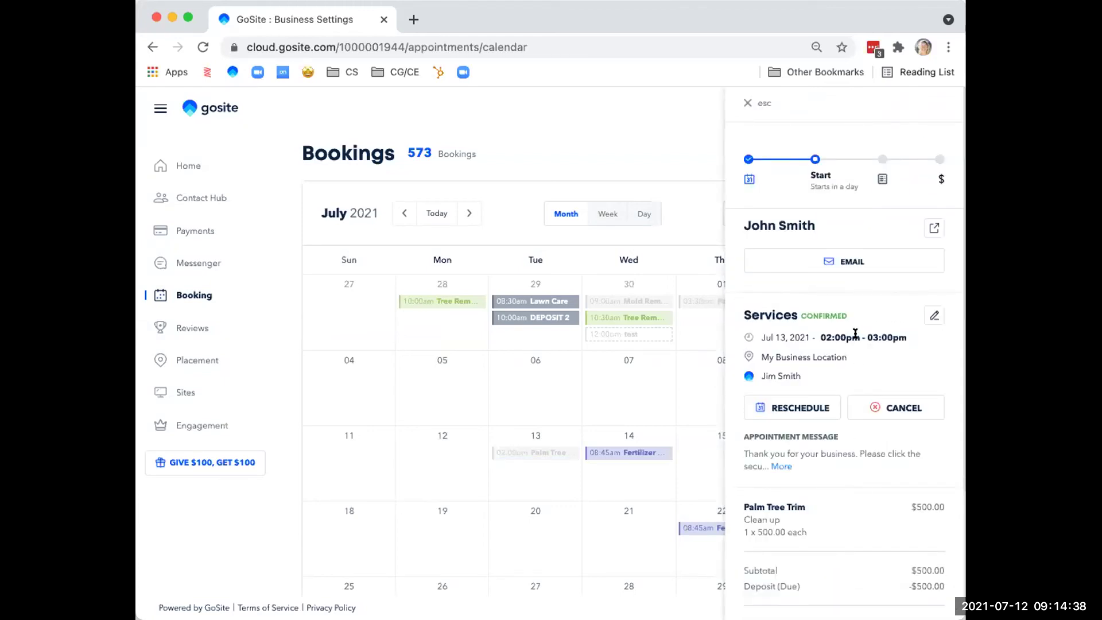
scroll(855, 333, "down", 3)
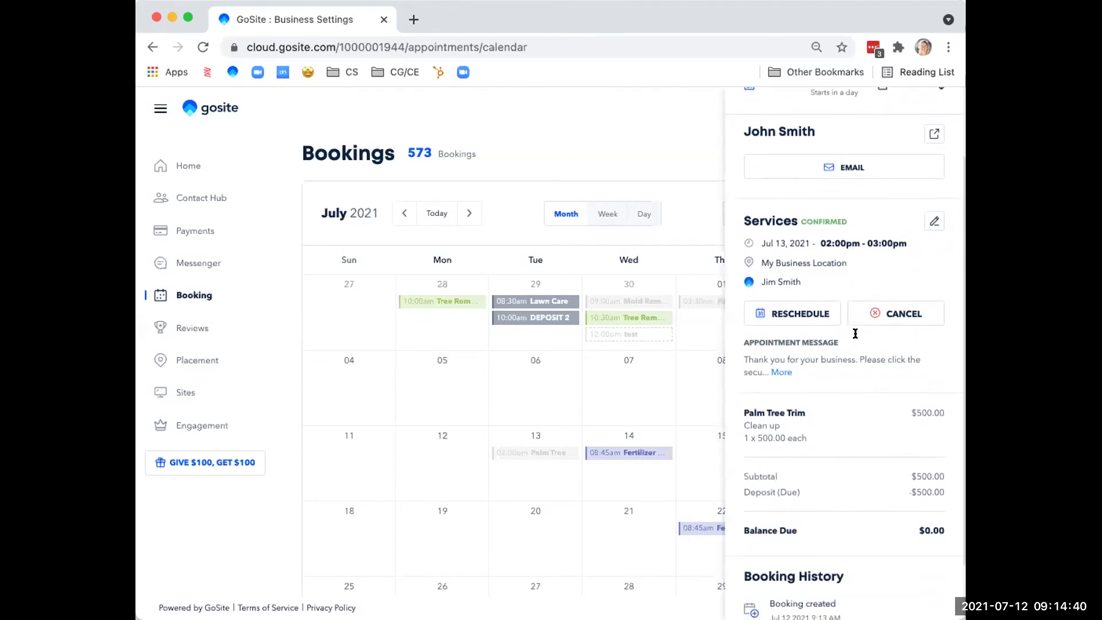
scroll(855, 333, "up", 2)
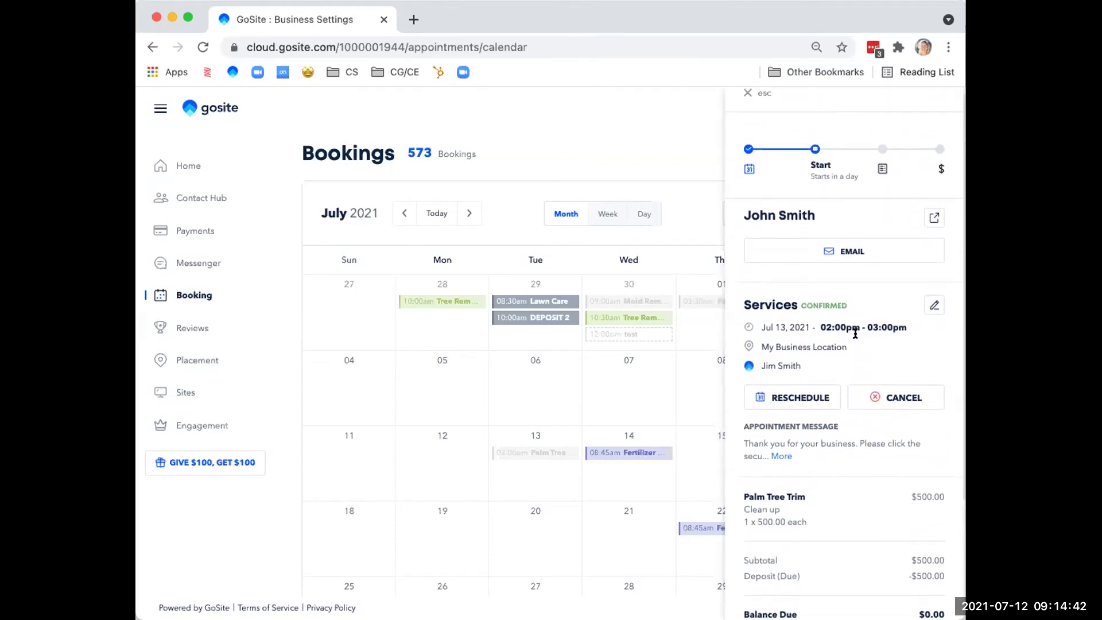
scroll(856, 333, "down", 2)
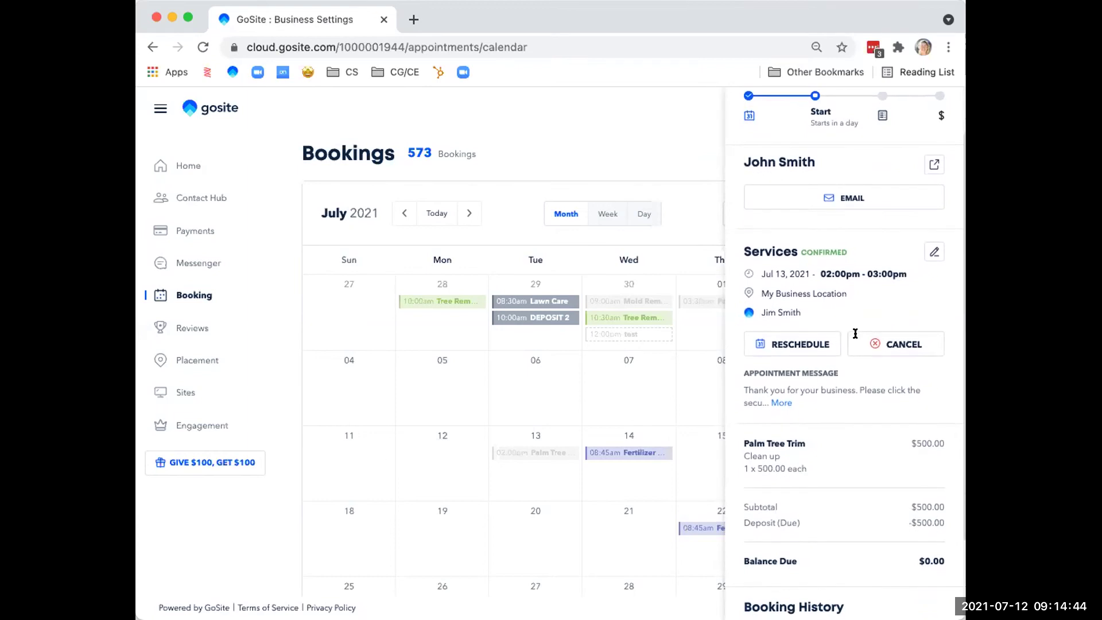
scroll(855, 333, "up", 1)
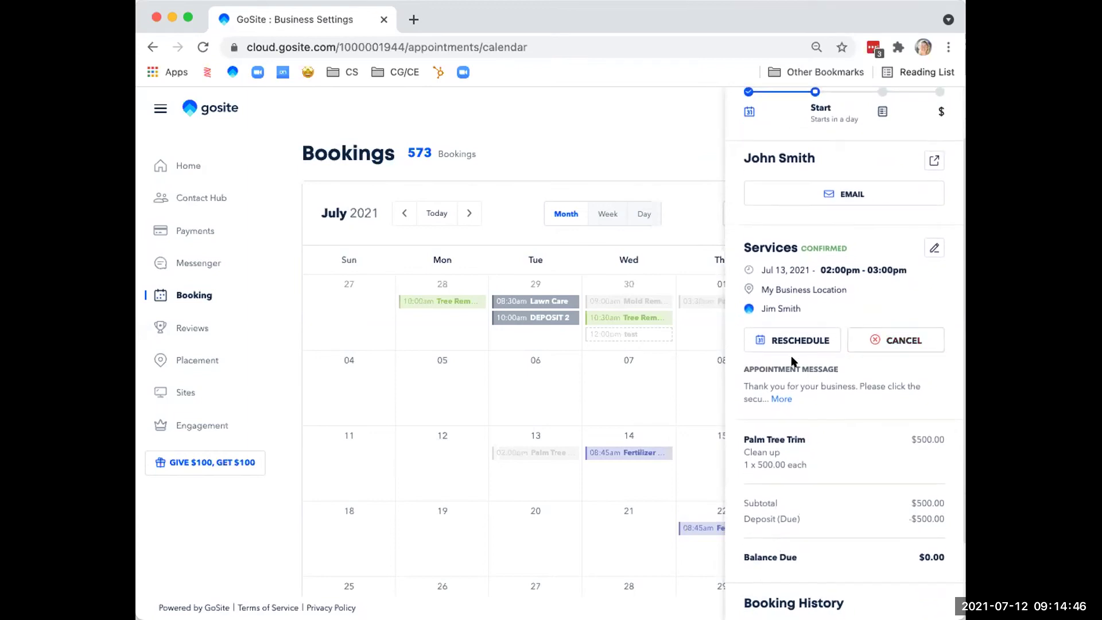
scroll(881, 396, "down", 4)
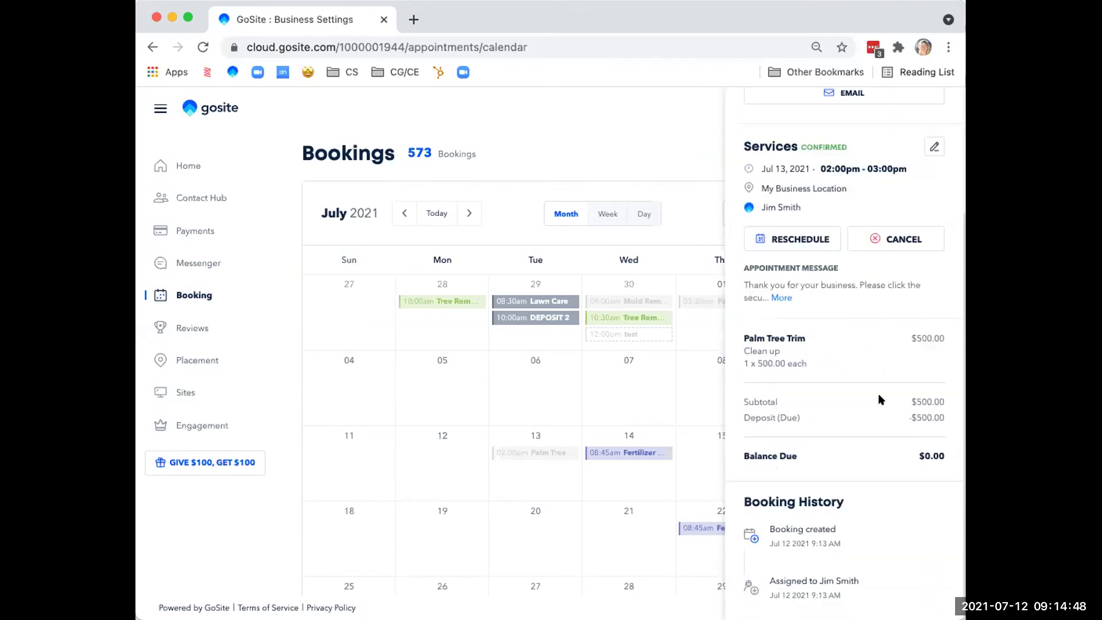
scroll(834, 440, "up", 6)
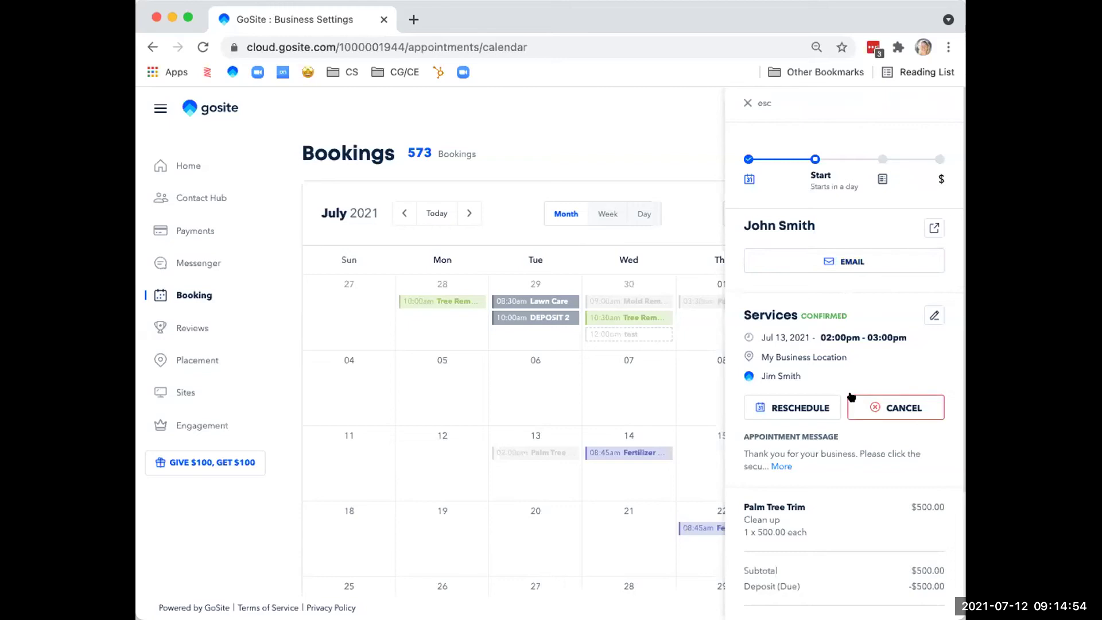
scroll(851, 397, "down", 1)
scroll(851, 396, "down", 3)
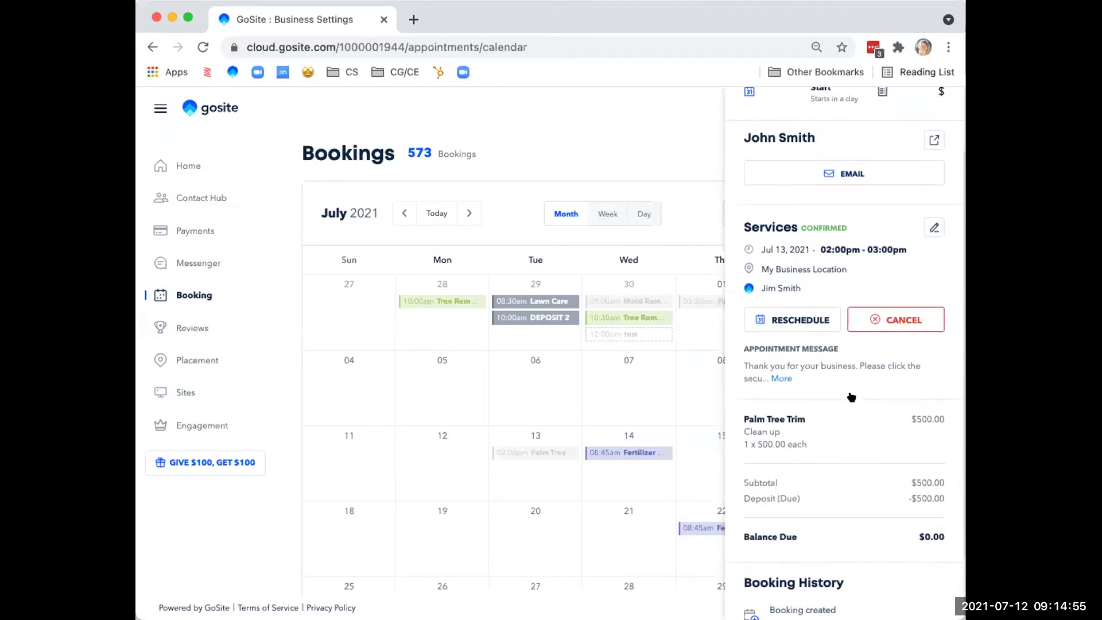
Close the booking details and open the booking settings.
left_click(694, 128)
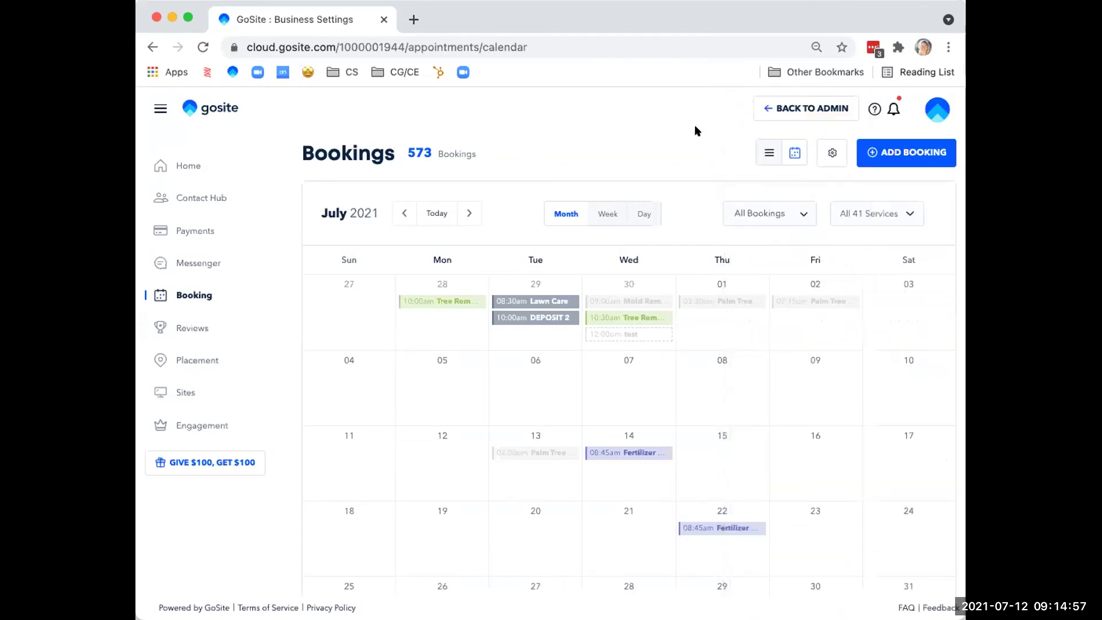
left_click(826, 153)
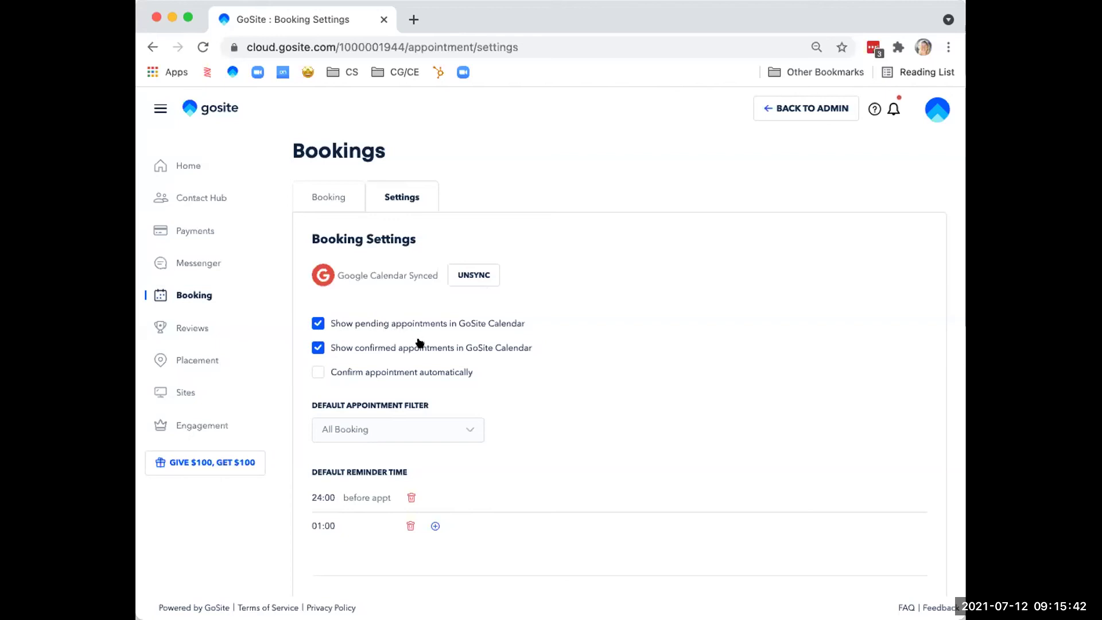
scroll(425, 359, "down", 1)
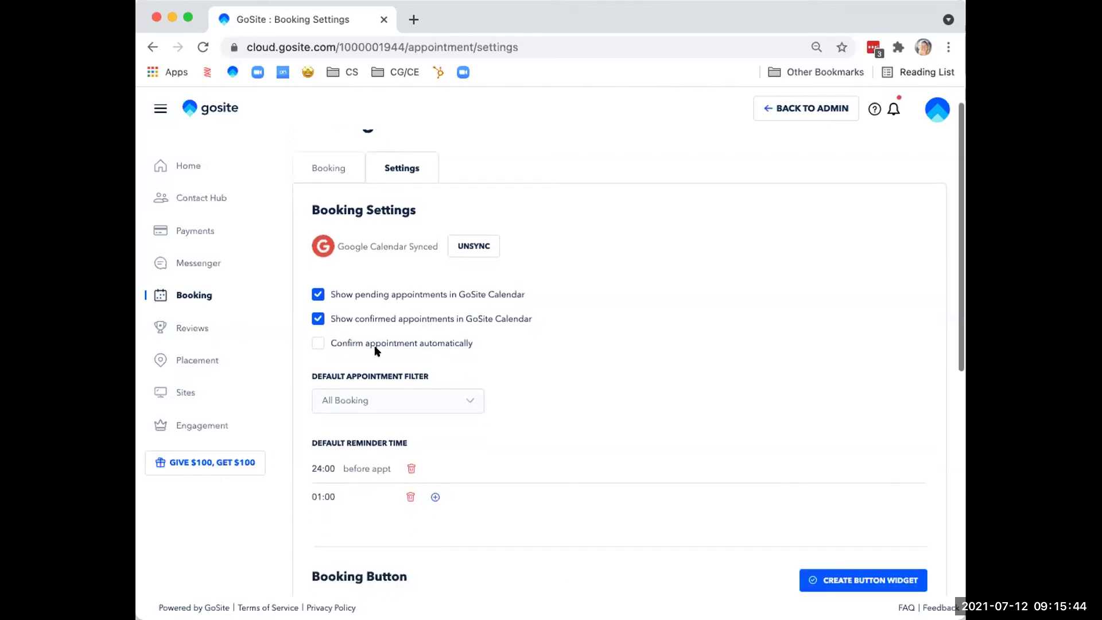
Try automatic appointment confirmation, turn it back off, and check the choices offered for the default appointment filter.
left_click(312, 343)
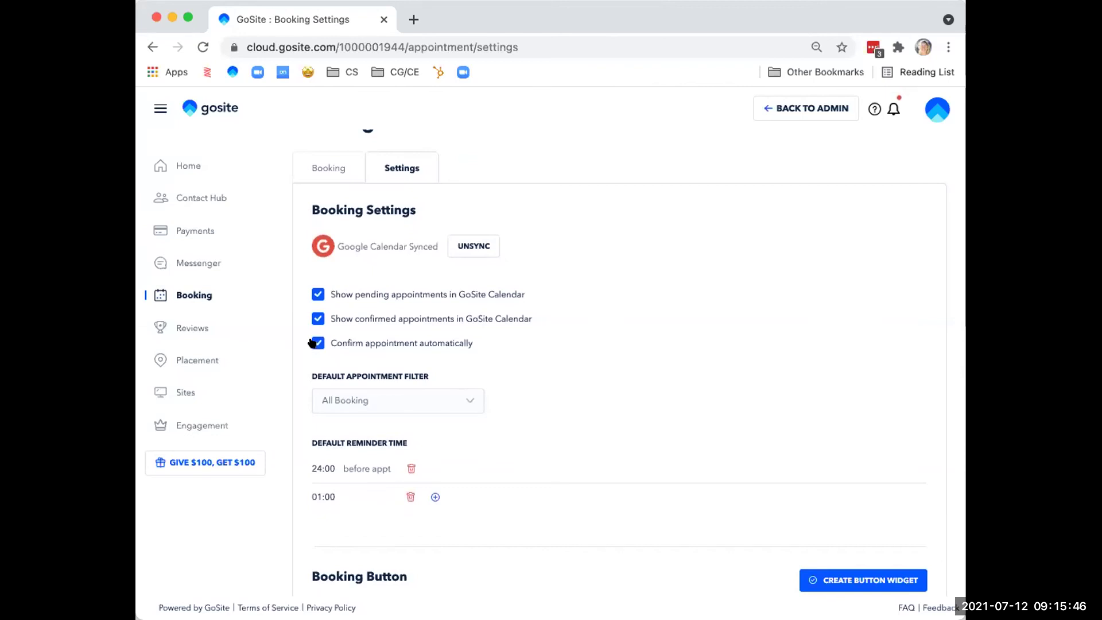
left_click(312, 343)
left_click(467, 399)
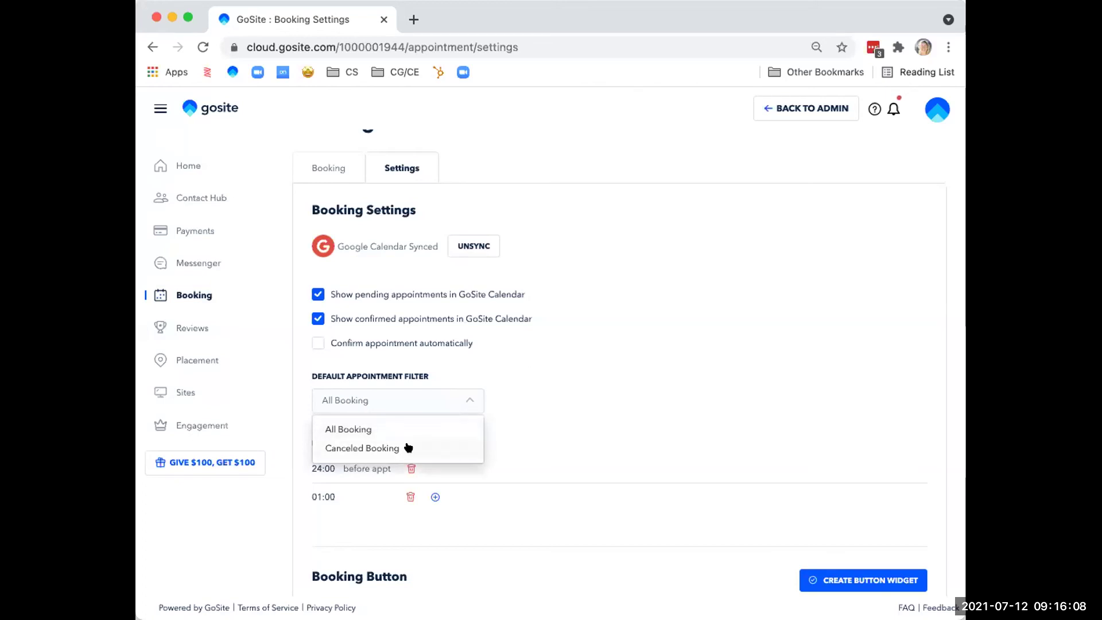
left_click(519, 371)
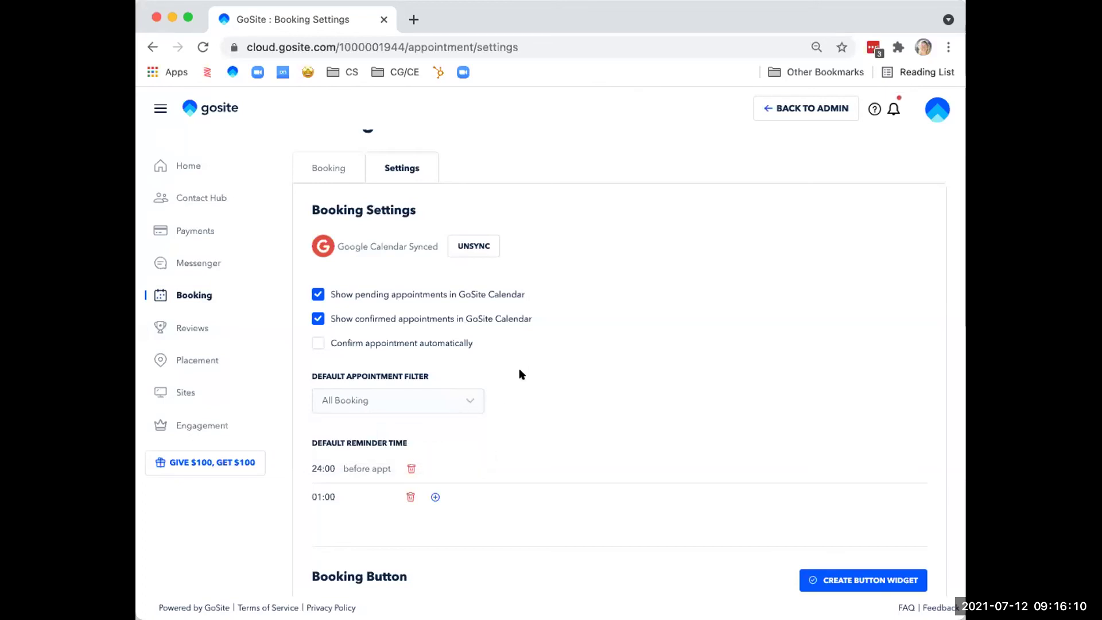
Delete the second default reminder time and add a new reminder set to 01:00 before the appointment.
scroll(521, 374, "down", 1)
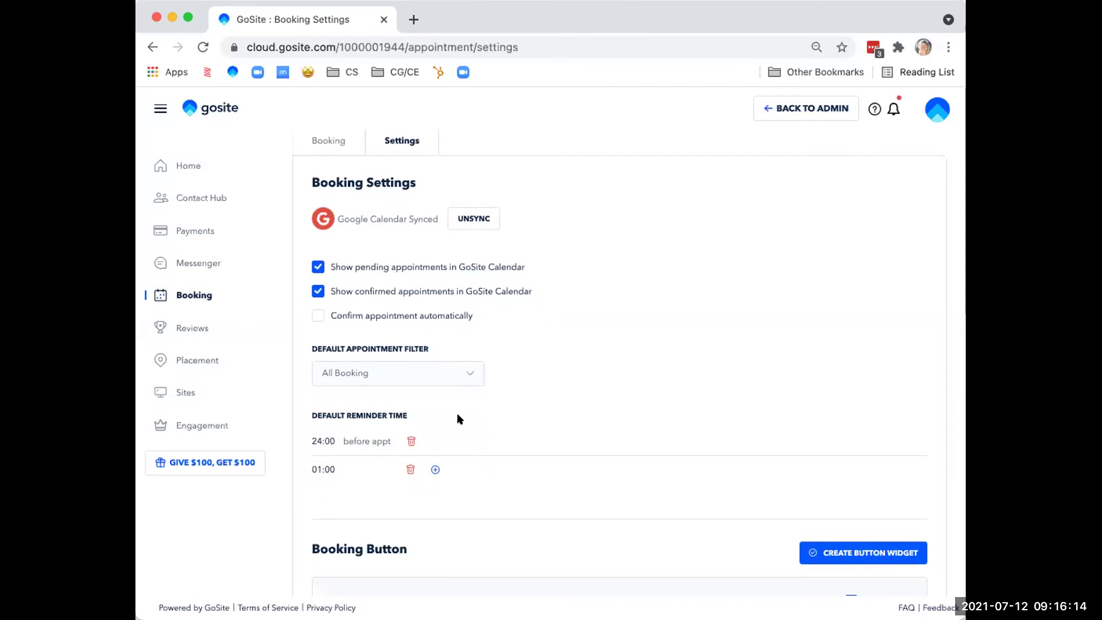
scroll(458, 416, "down", 1)
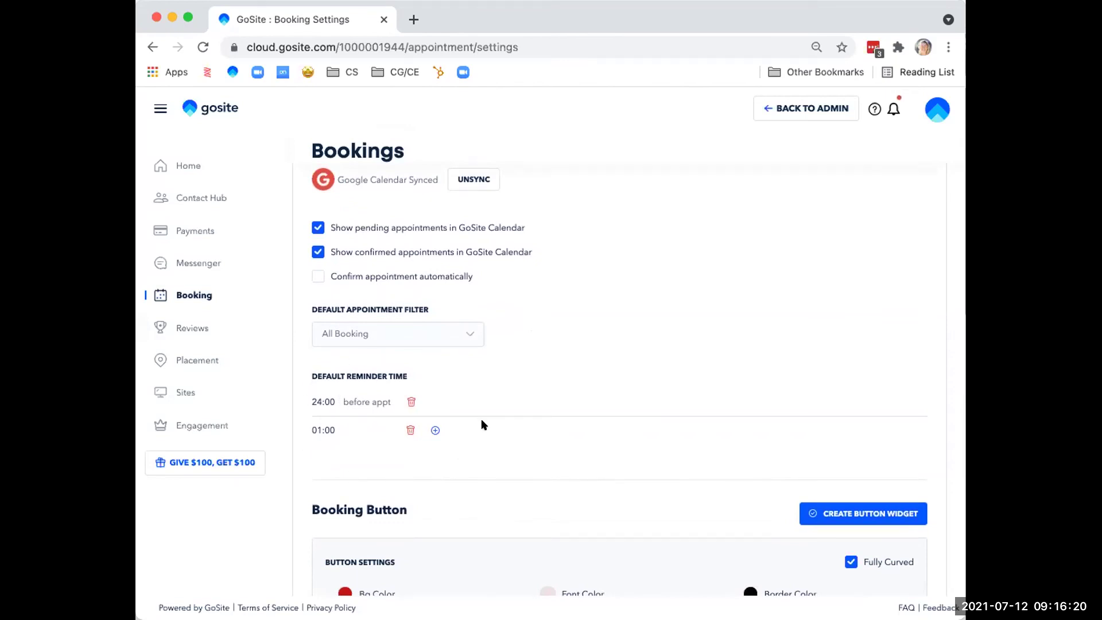
left_click(411, 429)
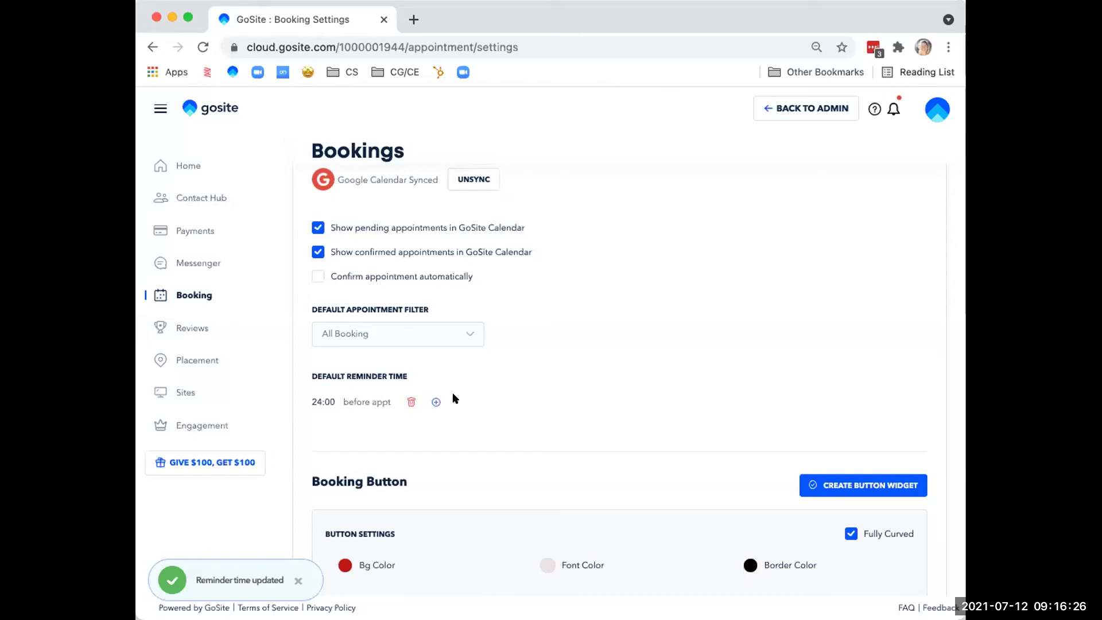
left_click(435, 401)
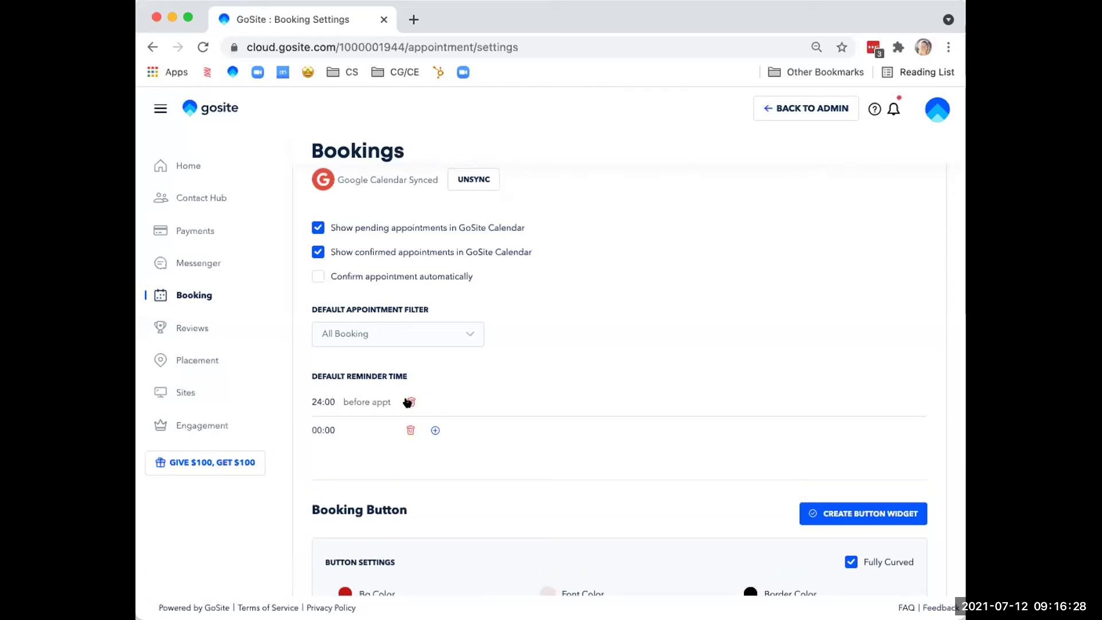
left_click(337, 423)
type("01")
Review the booking button's colors, text, size and preview, along with the booking site URL and widget code.
scroll(505, 415, "down", 2)
scroll(506, 421, "down", 3)
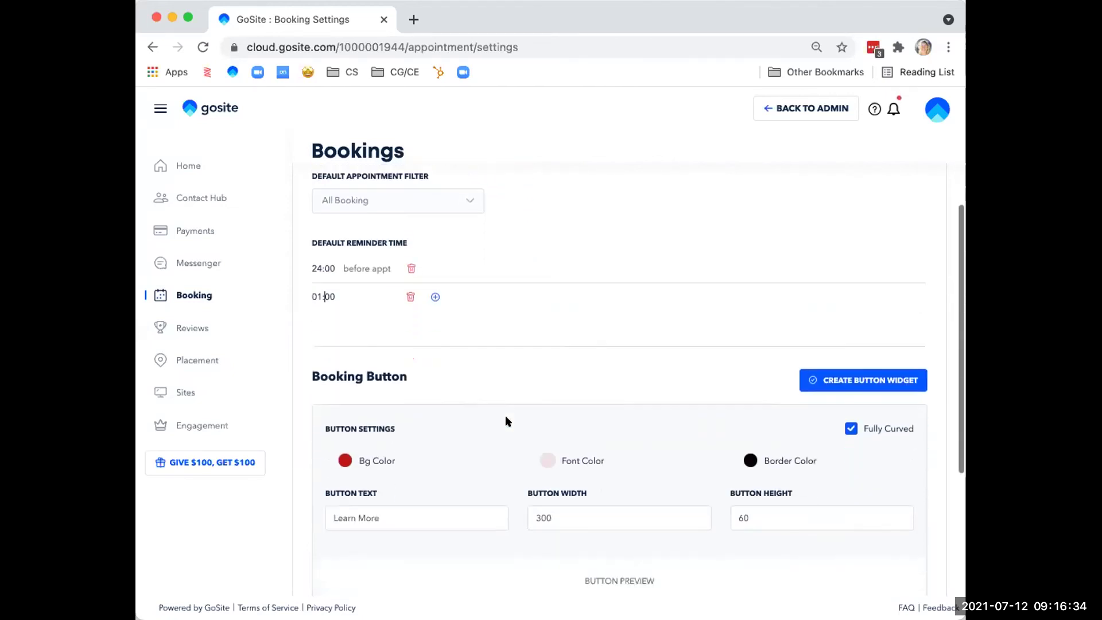
scroll(505, 421, "down", 2)
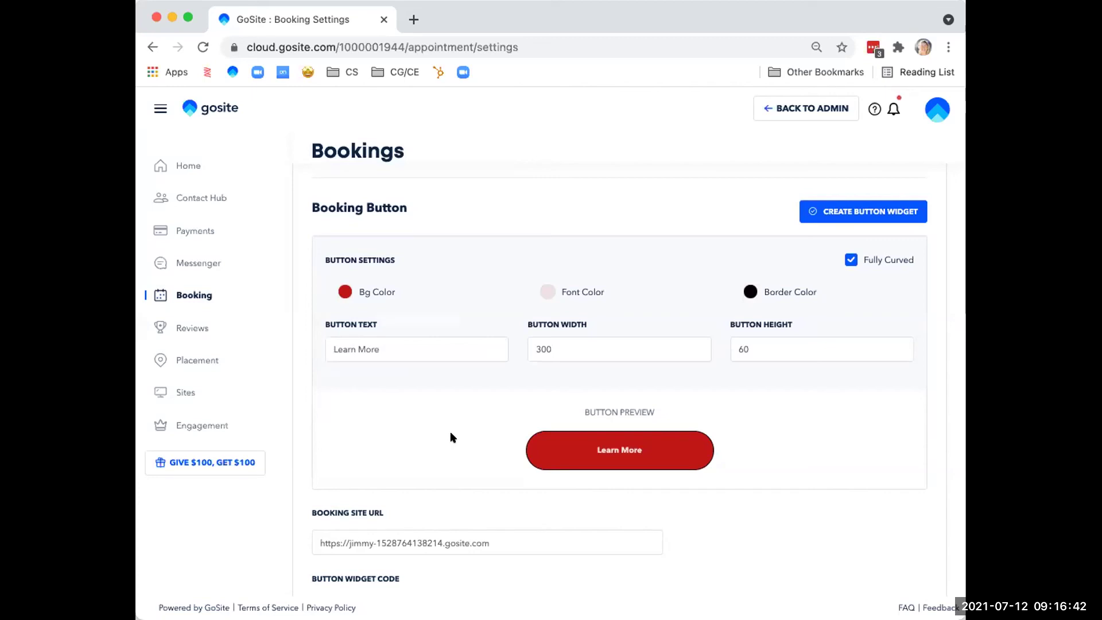
scroll(453, 434, "down", 2)
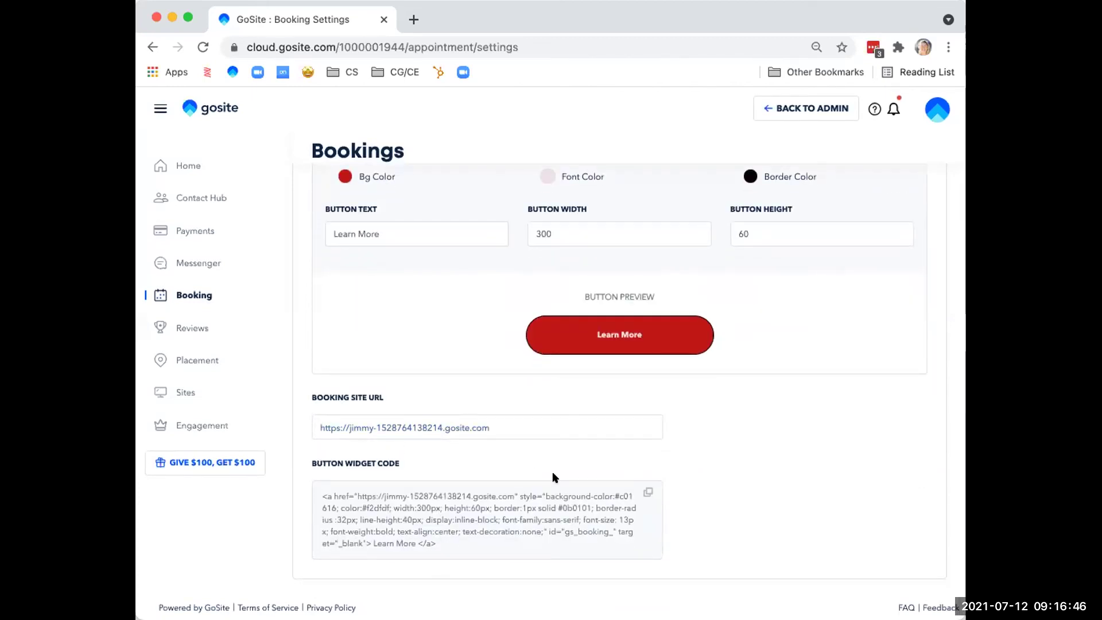
scroll(552, 477, "up", 3)
scroll(553, 478, "up", 5)
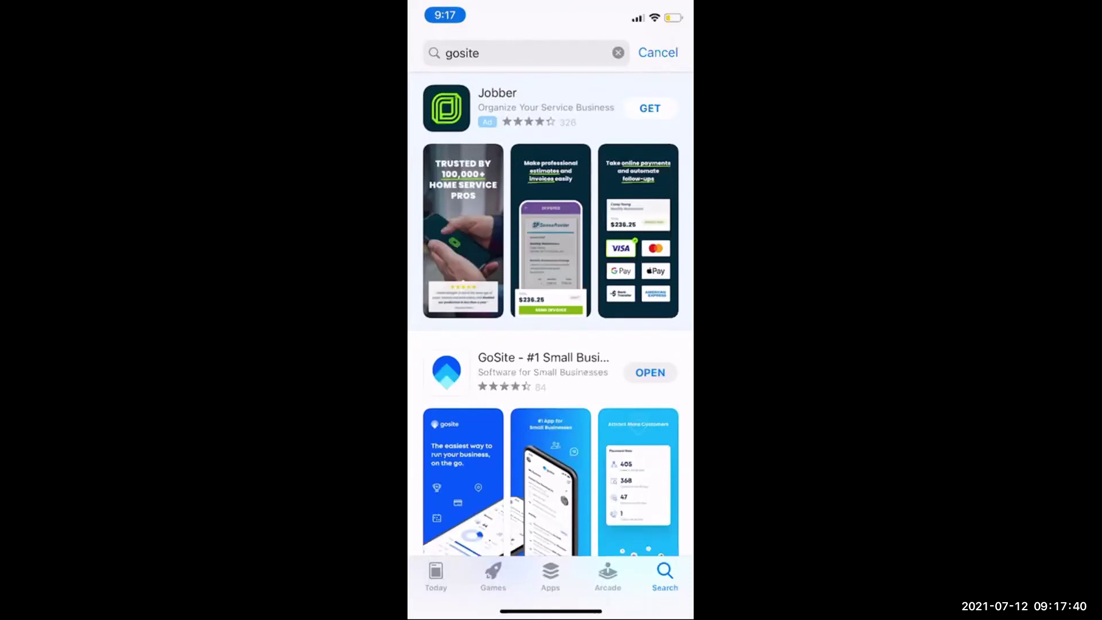
Switch to the GoSite mobile app from the App Store results for gosite and open its list of bookings.
scroll(551, 310, "down", 1)
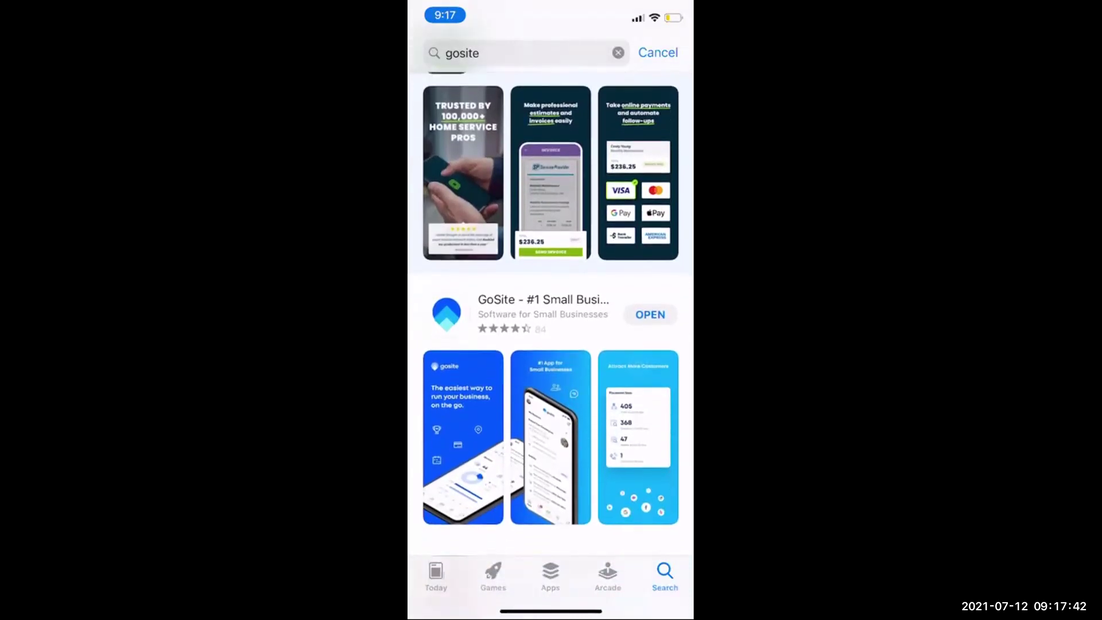
scroll(551, 310, "down", 2)
scroll(551, 310, "down", 3)
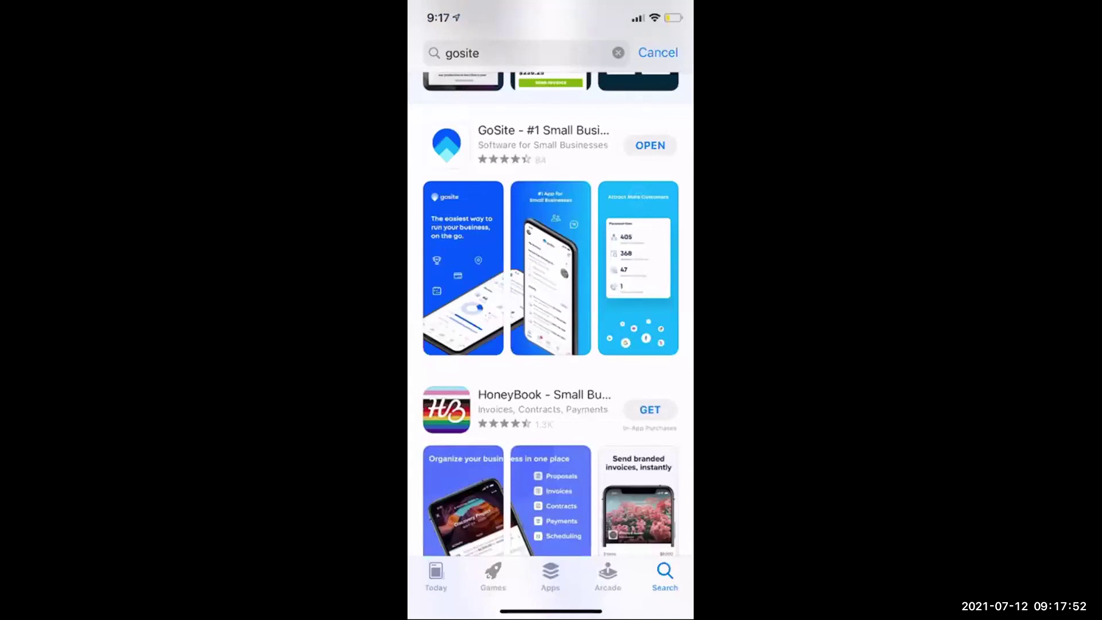
left_click(650, 146)
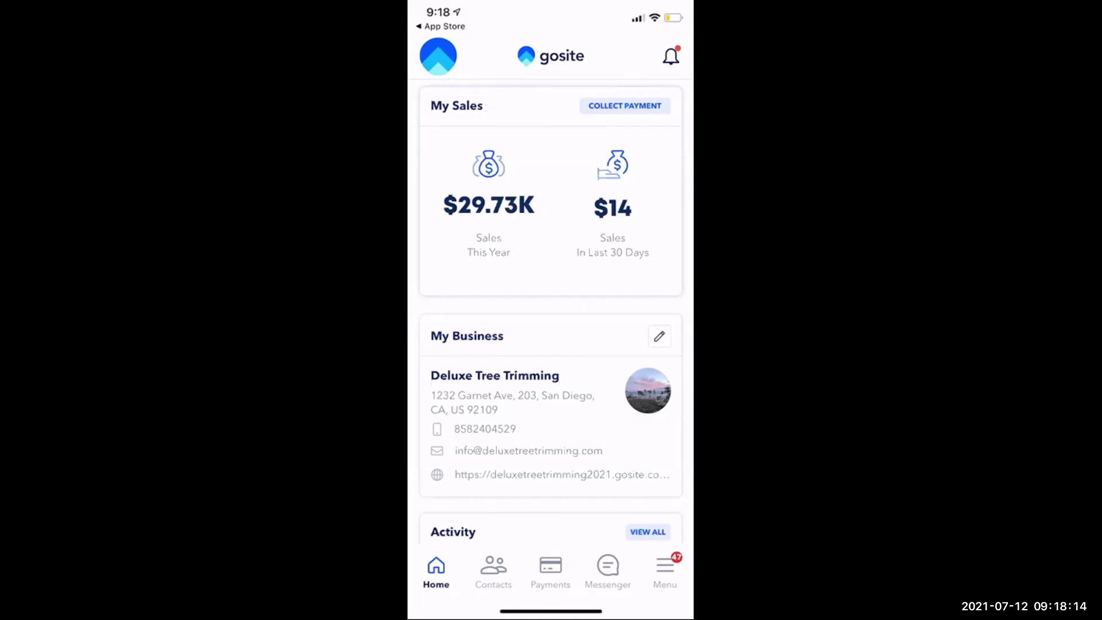
left_click(664, 569)
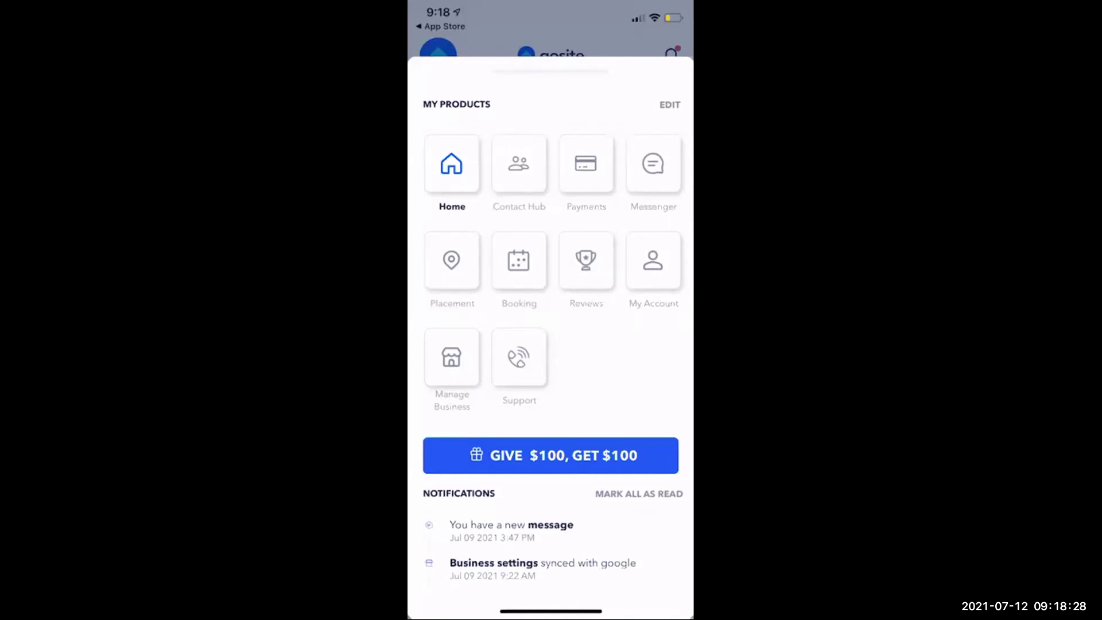
left_click(519, 261)
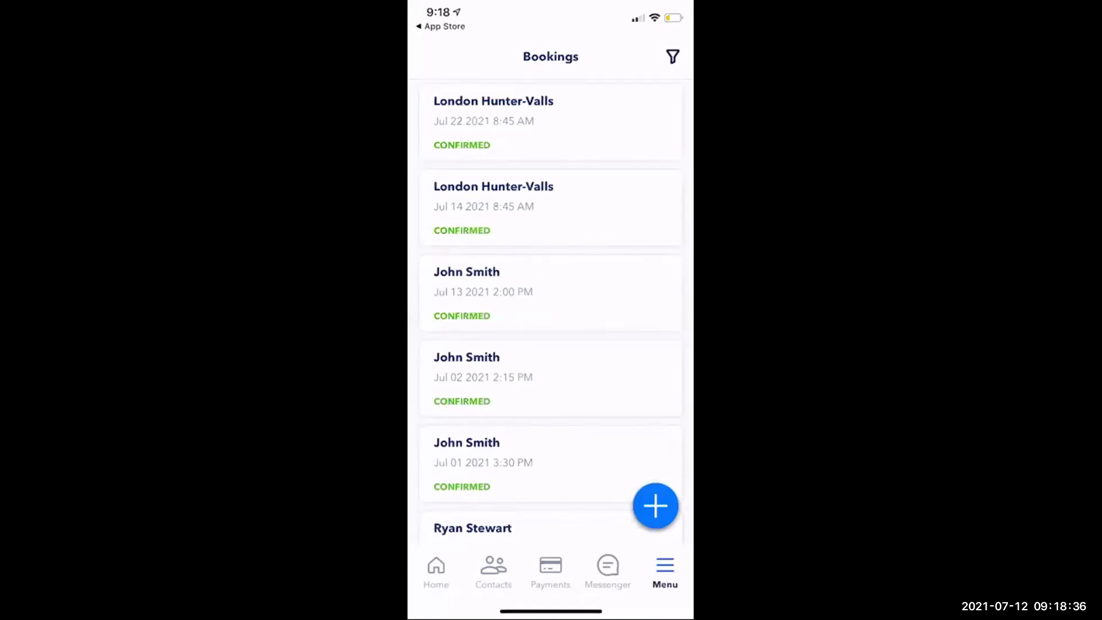
scroll(551, 310, "down", 2)
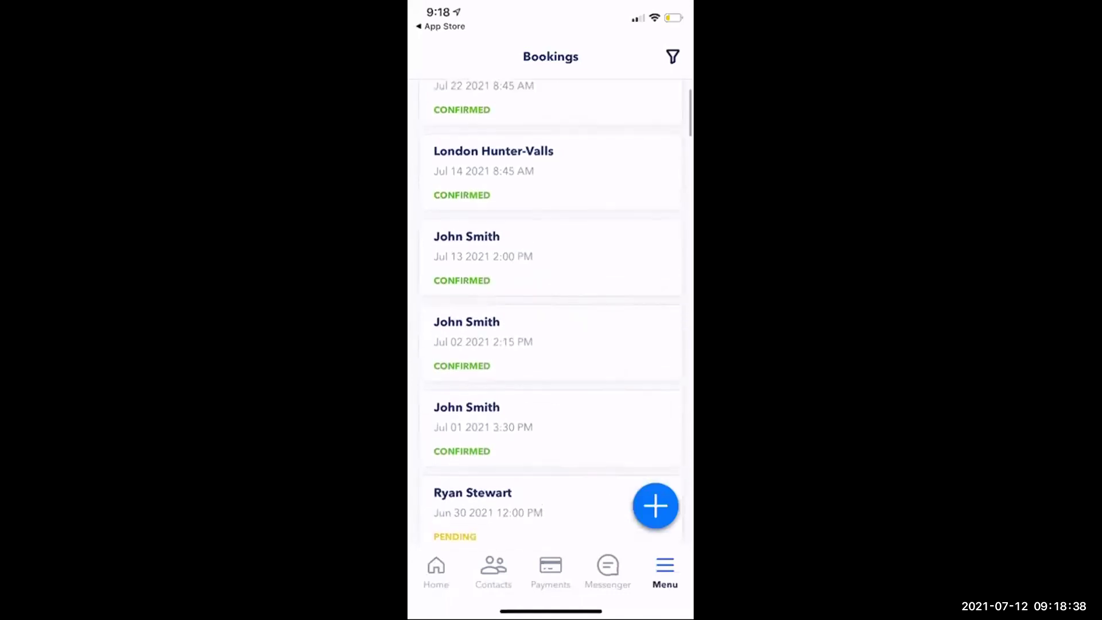
scroll(551, 310, "up", 1)
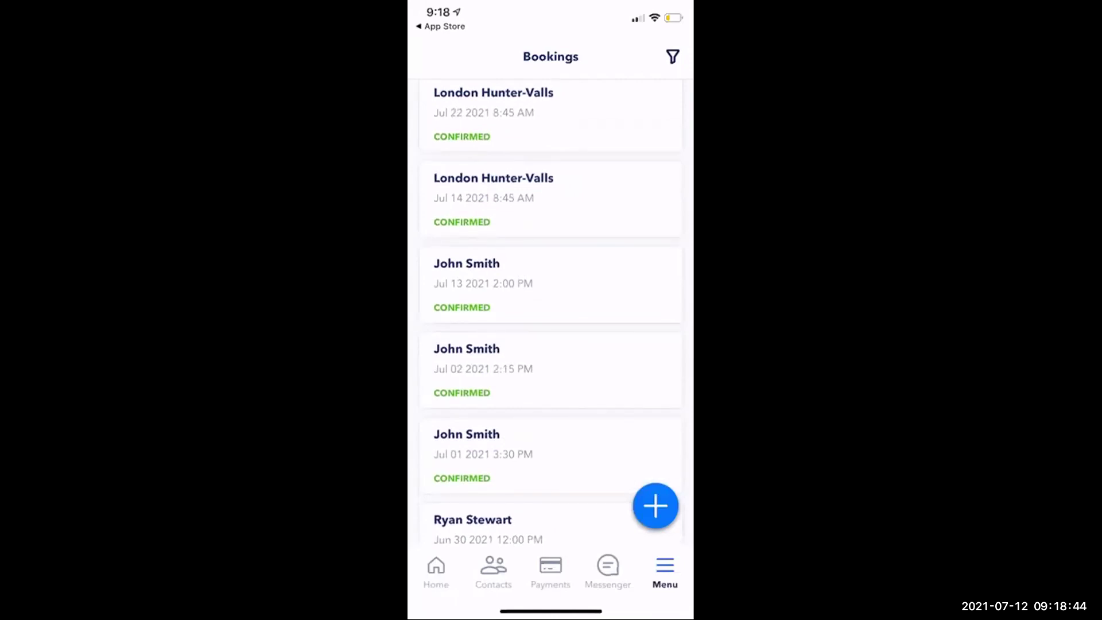
Start a new booking with the existing customer as contact and the $100.00 Palm Tree Trim as service.
left_click(655, 505)
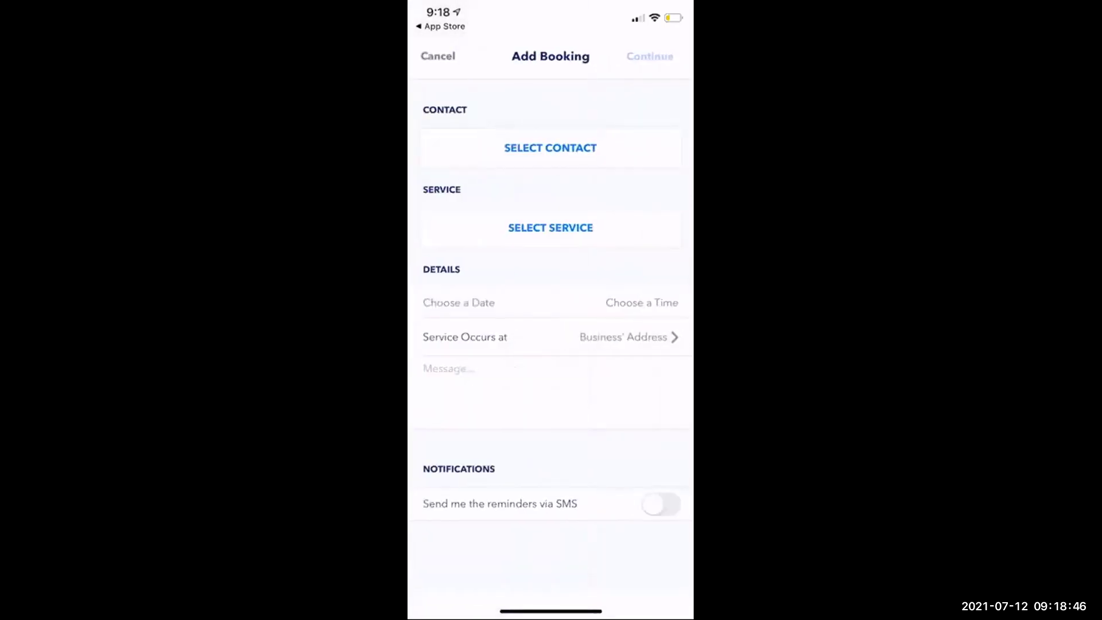
left_click(549, 148)
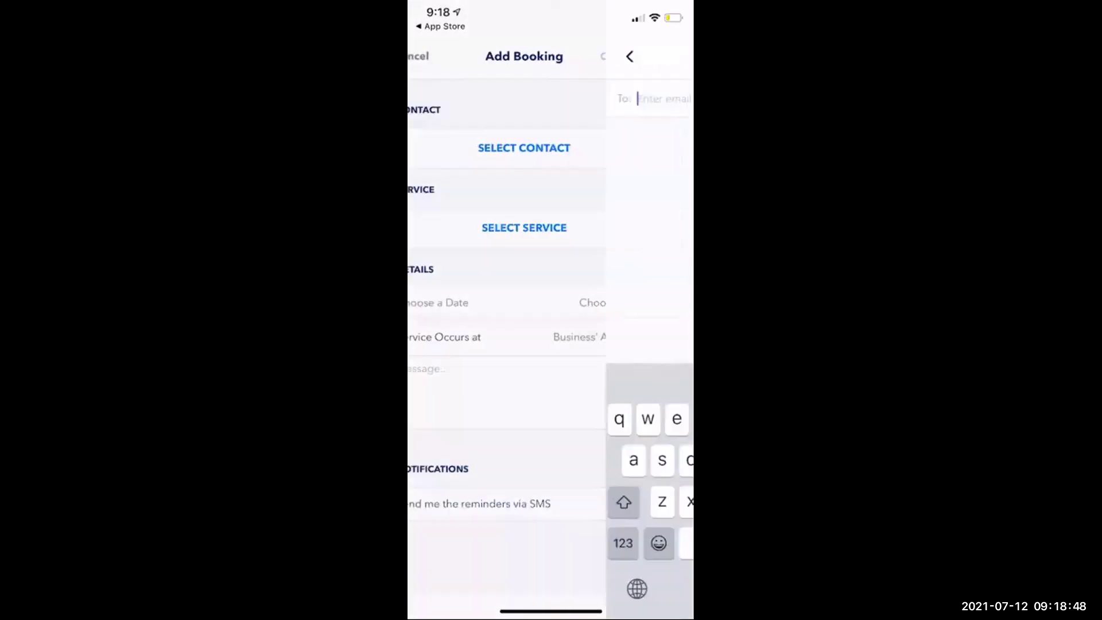
type("John smi")
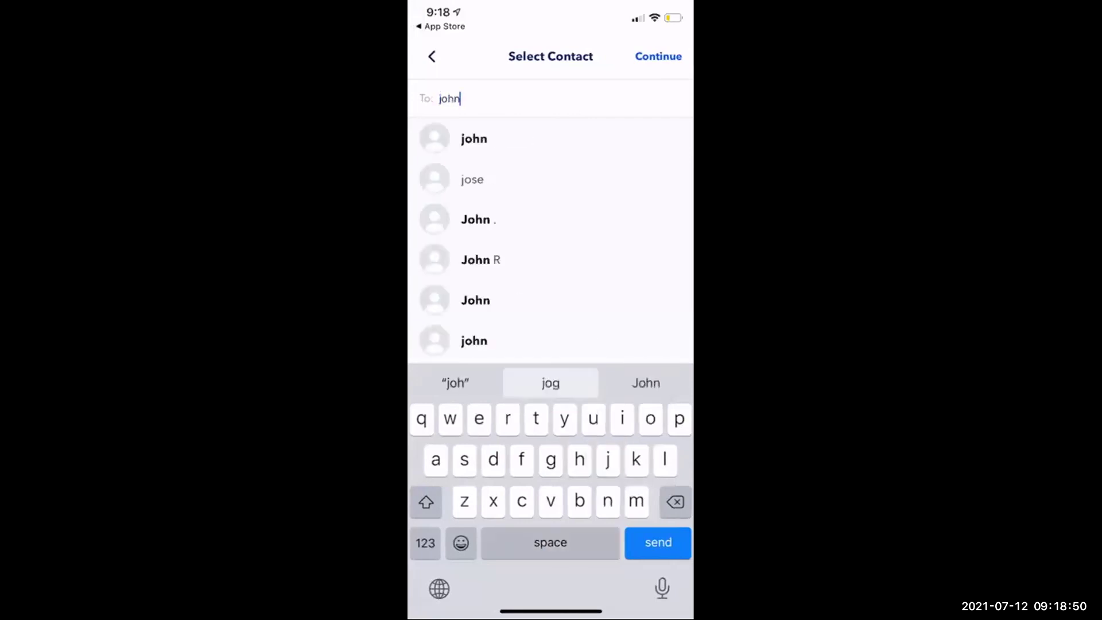
left_click(493, 178)
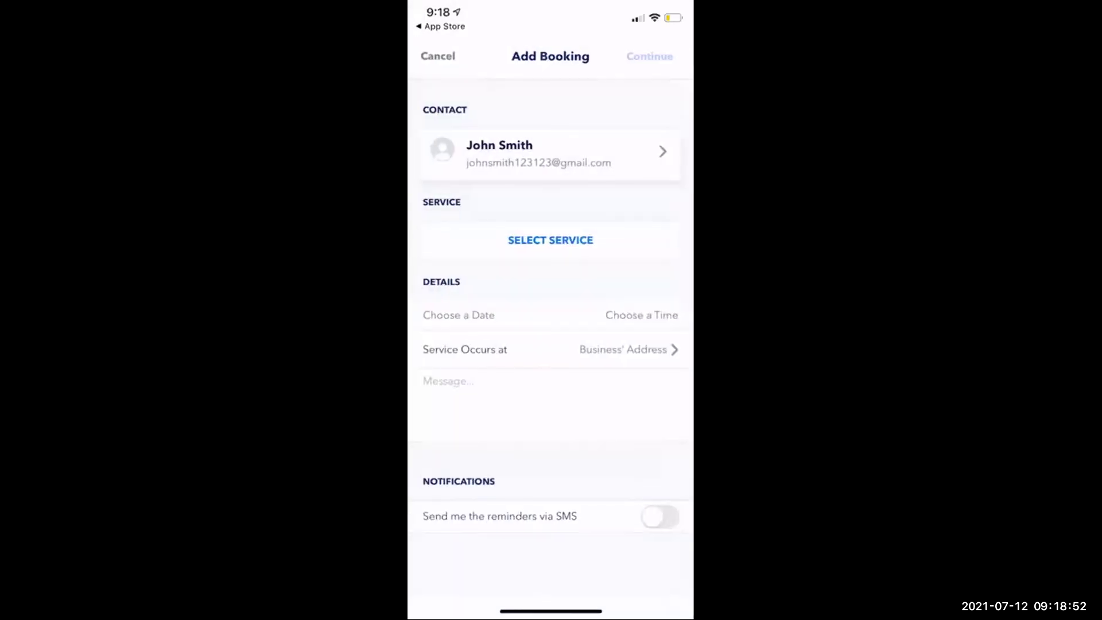
left_click(550, 240)
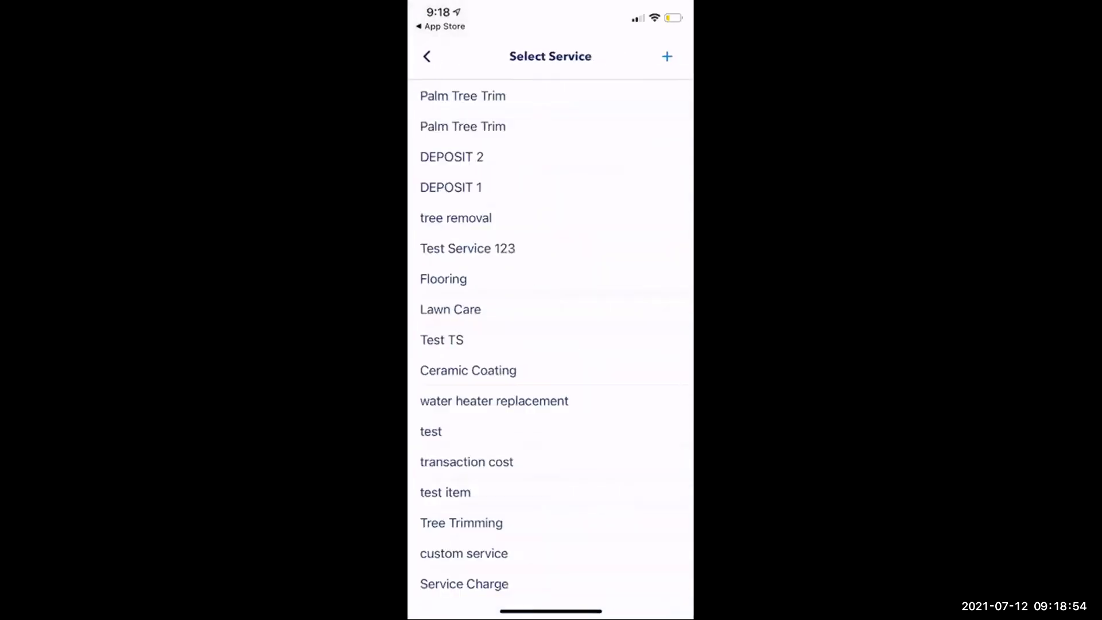
left_click(462, 96)
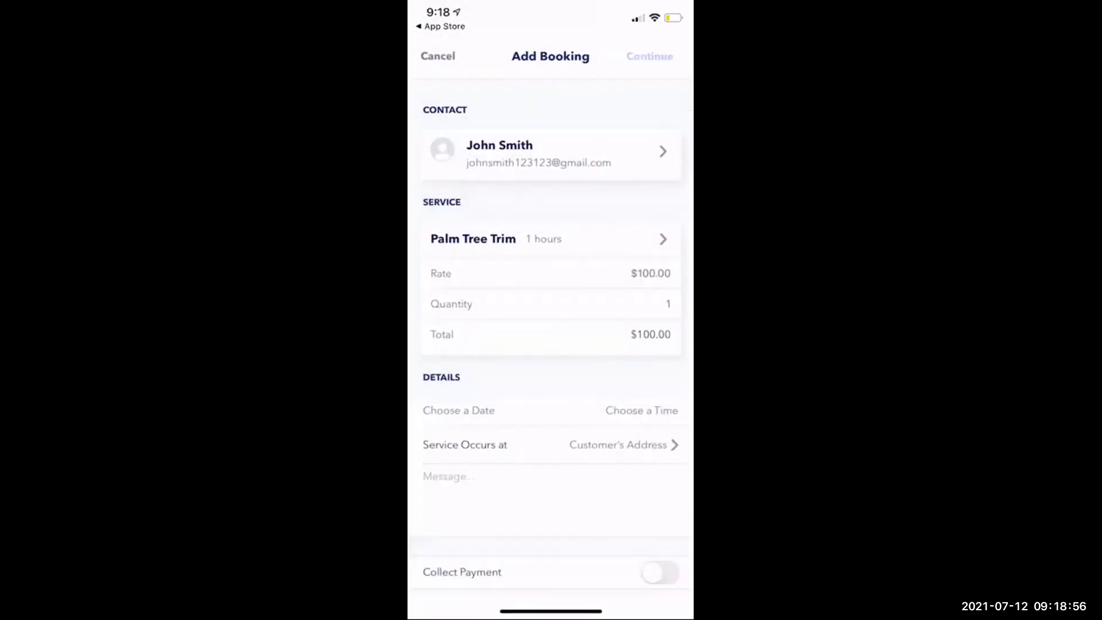
Schedule the booking for Tuesday, Jul 13 at 05:45 PM.
left_click(458, 409)
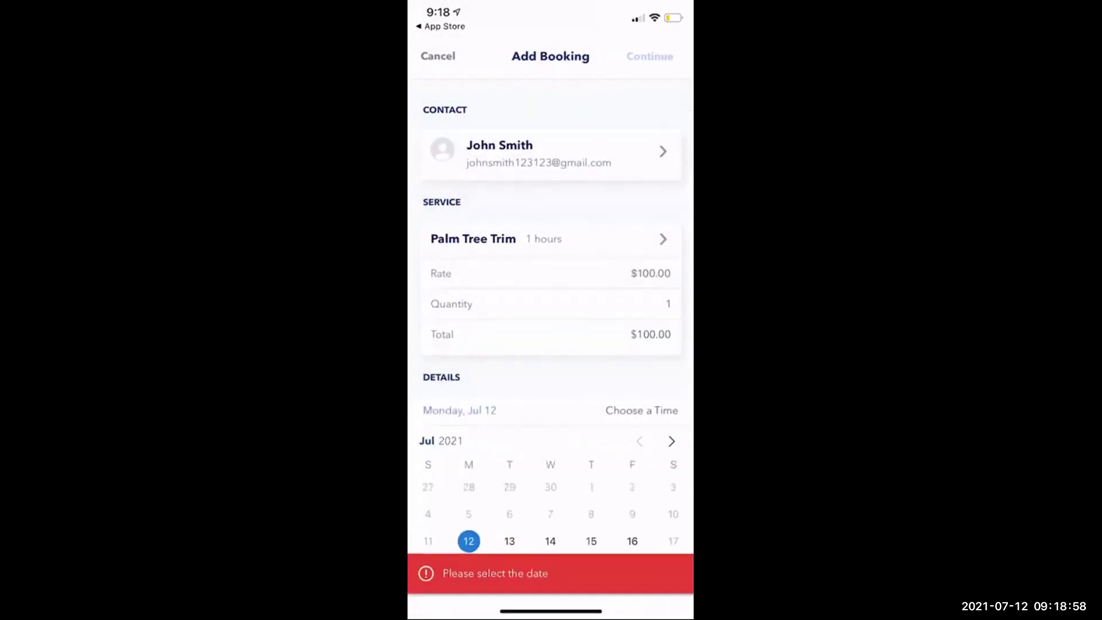
left_click(510, 403)
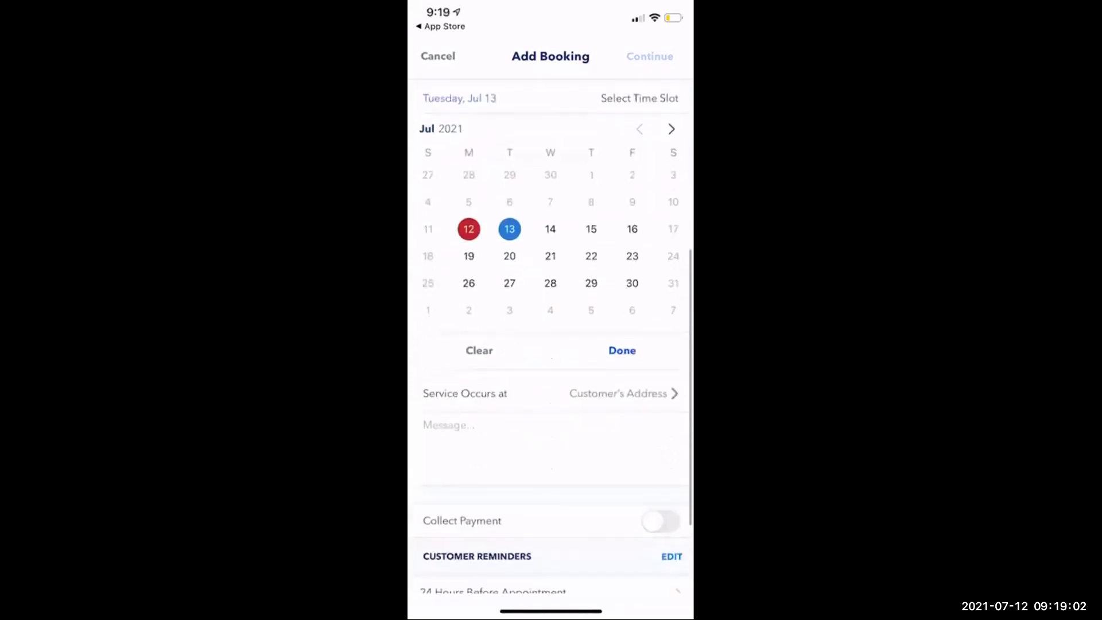
scroll(554, 229, "down", 15)
scroll(553, 230, "down", 10)
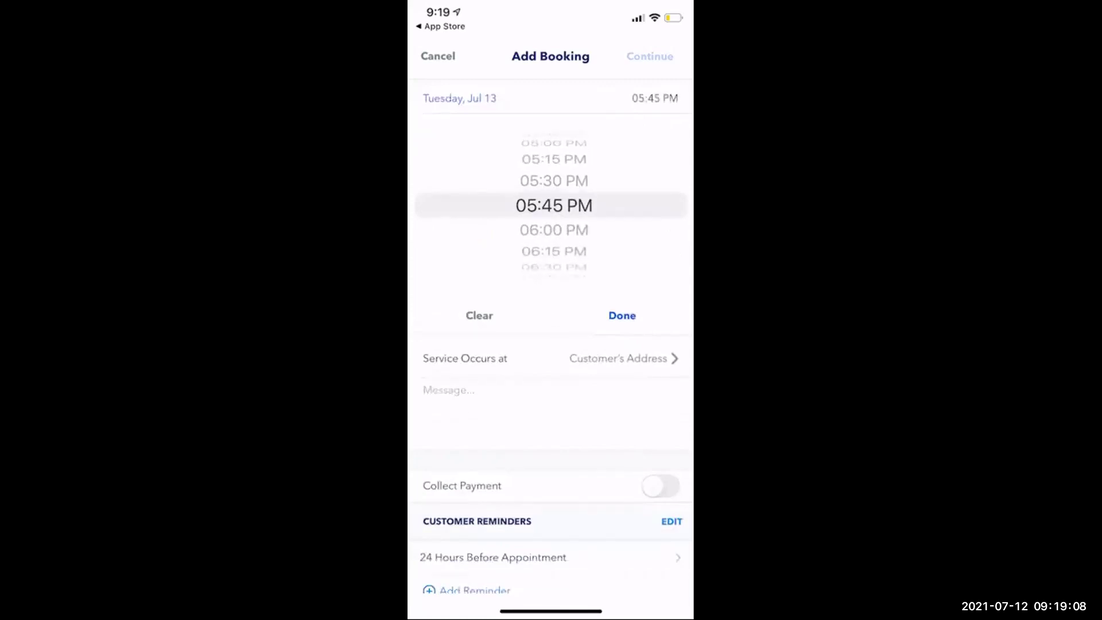
left_click(622, 315)
Set the service location to Business' Address and save it.
left_click(620, 270)
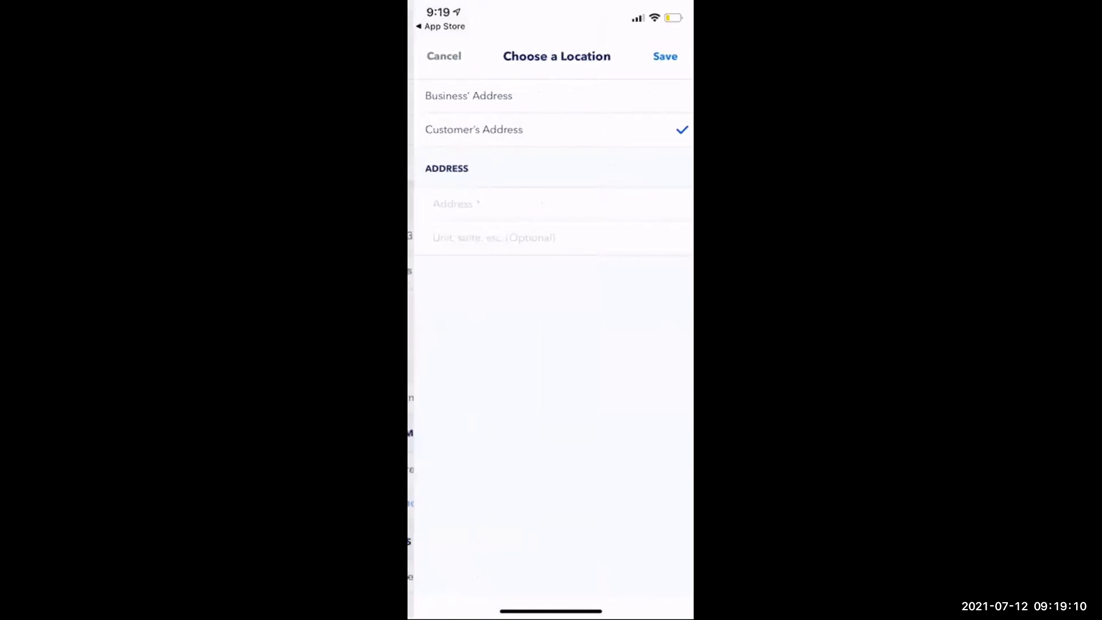
left_click(463, 95)
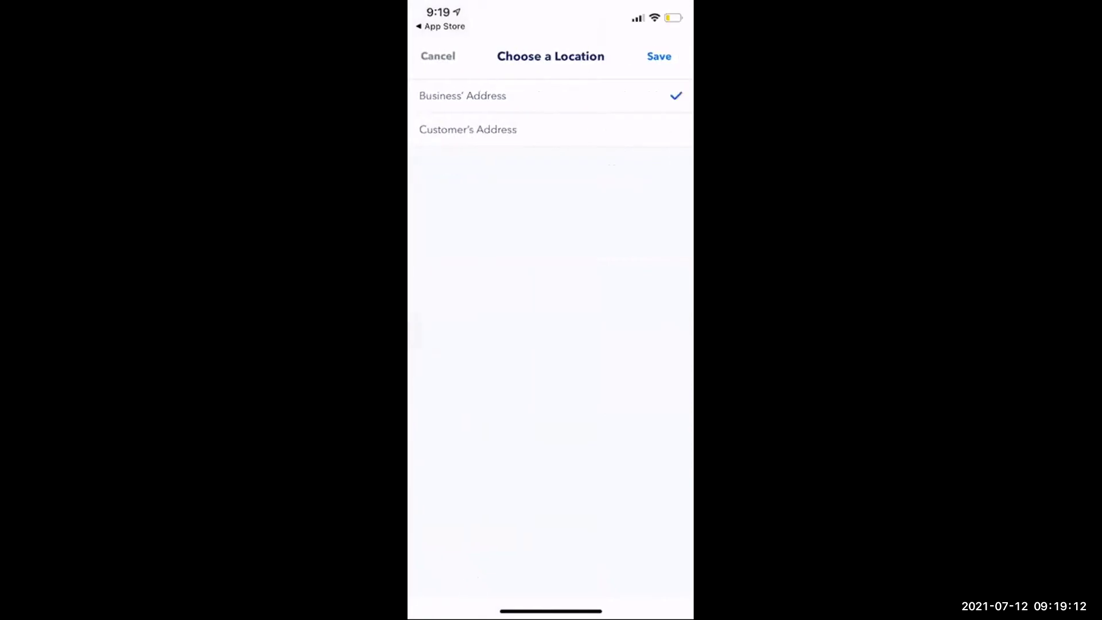
left_click(659, 55)
Enable payment collection on the booking to check its amount and collection options, and turn it back off.
scroll(551, 344, "down", 1)
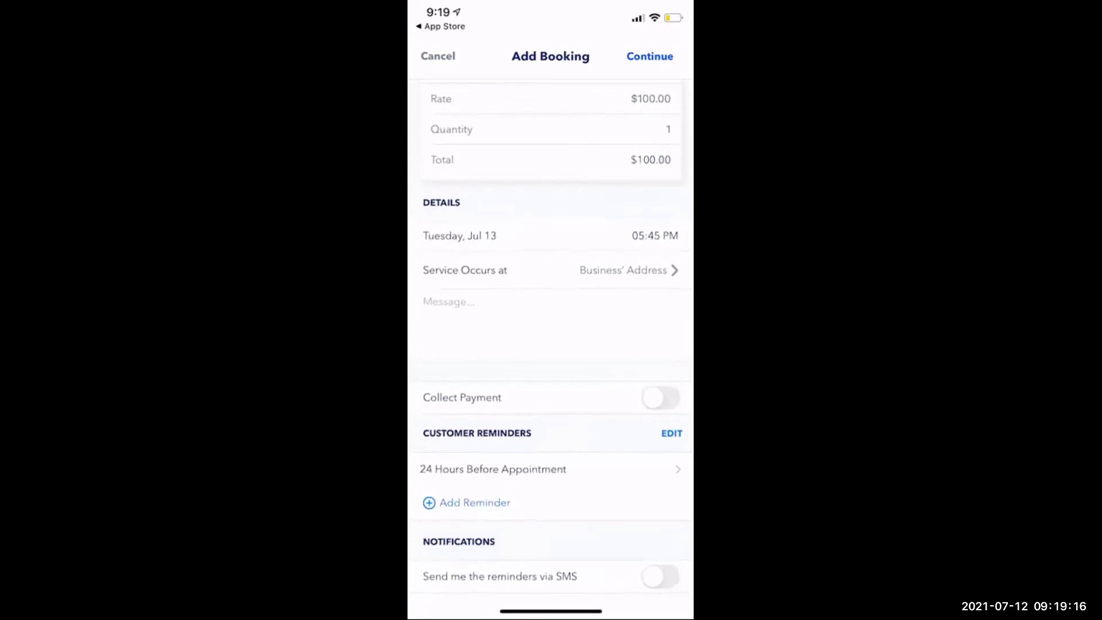
left_click(661, 397)
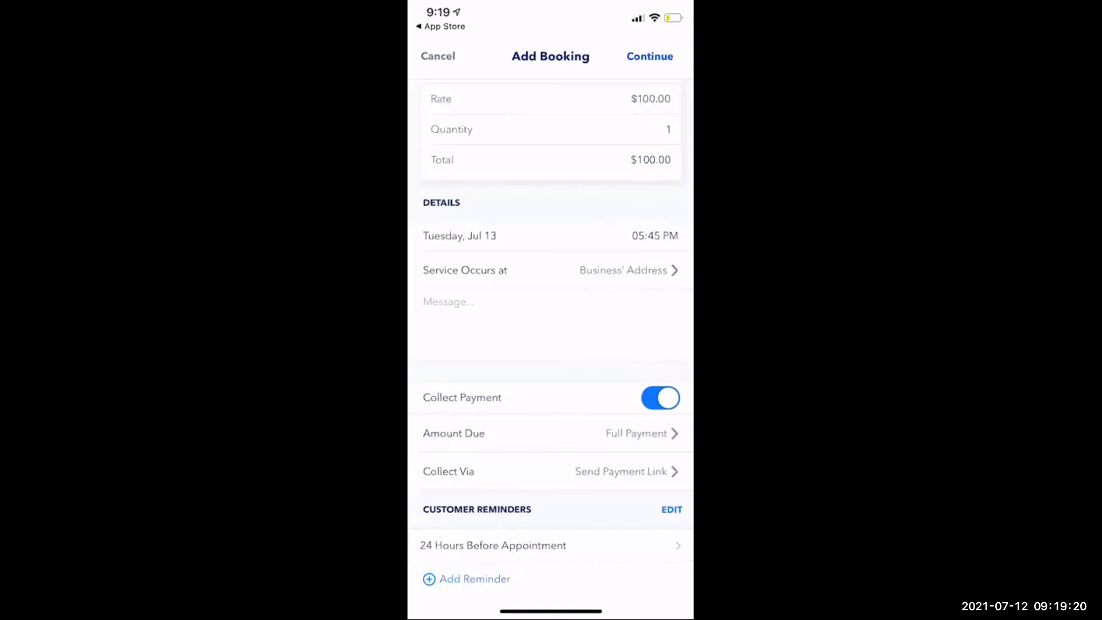
left_click(661, 397)
scroll(556, 336, "down", 1)
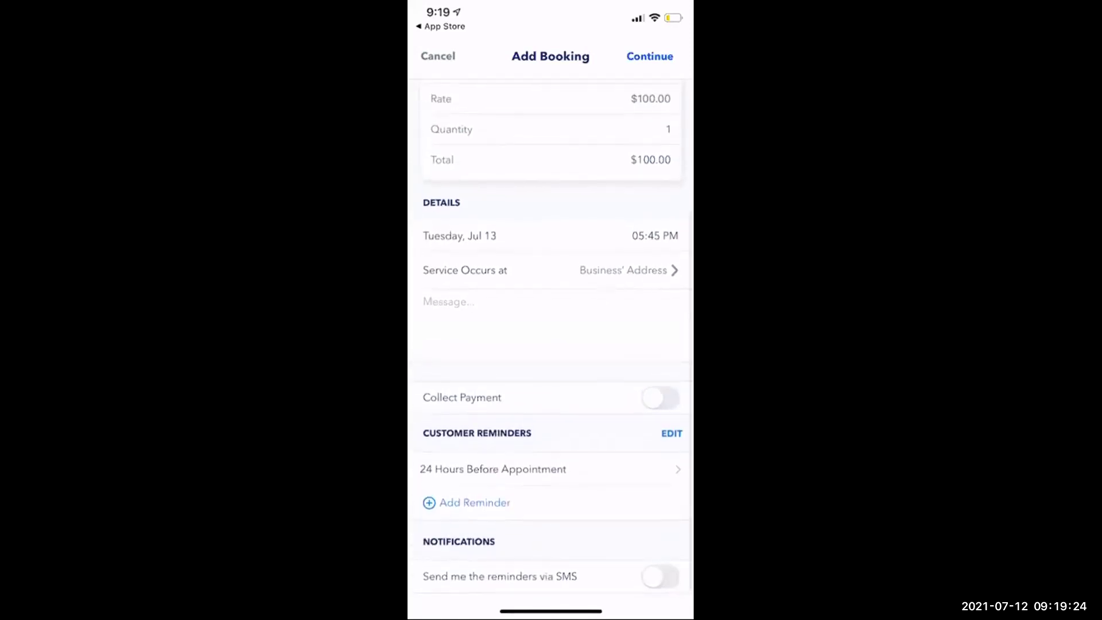
Add a second customer reminder set to 1 hr 00 min before the appointment and save it.
left_click(474, 503)
left_click_drag(493, 190, 494, 169)
left_click_drag(617, 161, 617, 181)
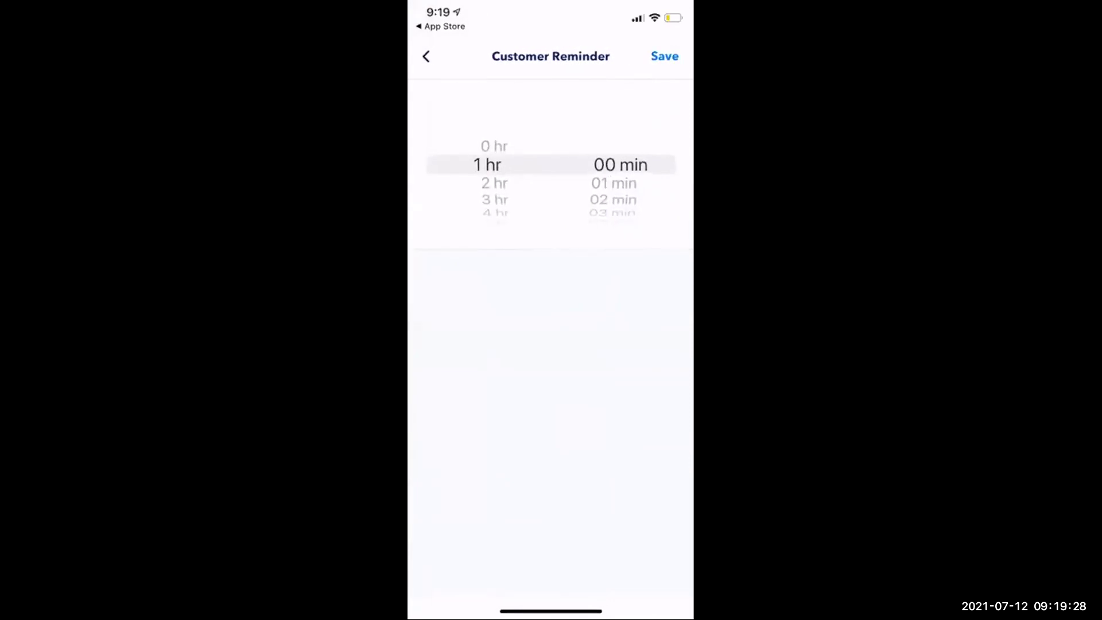
left_click(665, 56)
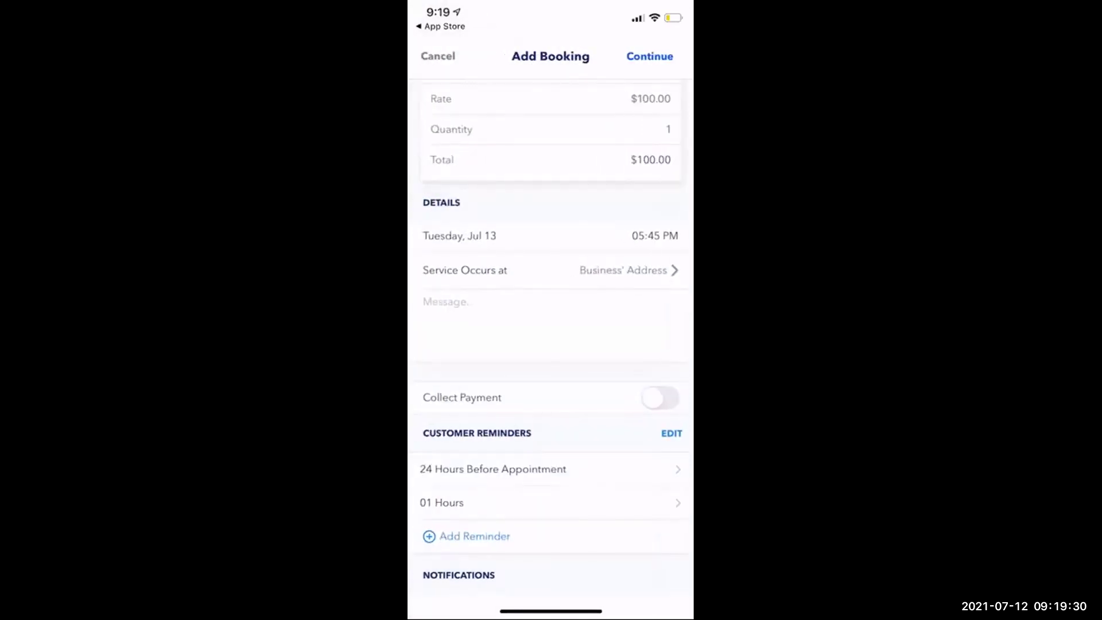
Turn on SMS delivery of the reminders to yourself, create the booking and review its details and history.
scroll(551, 344, "down", 2)
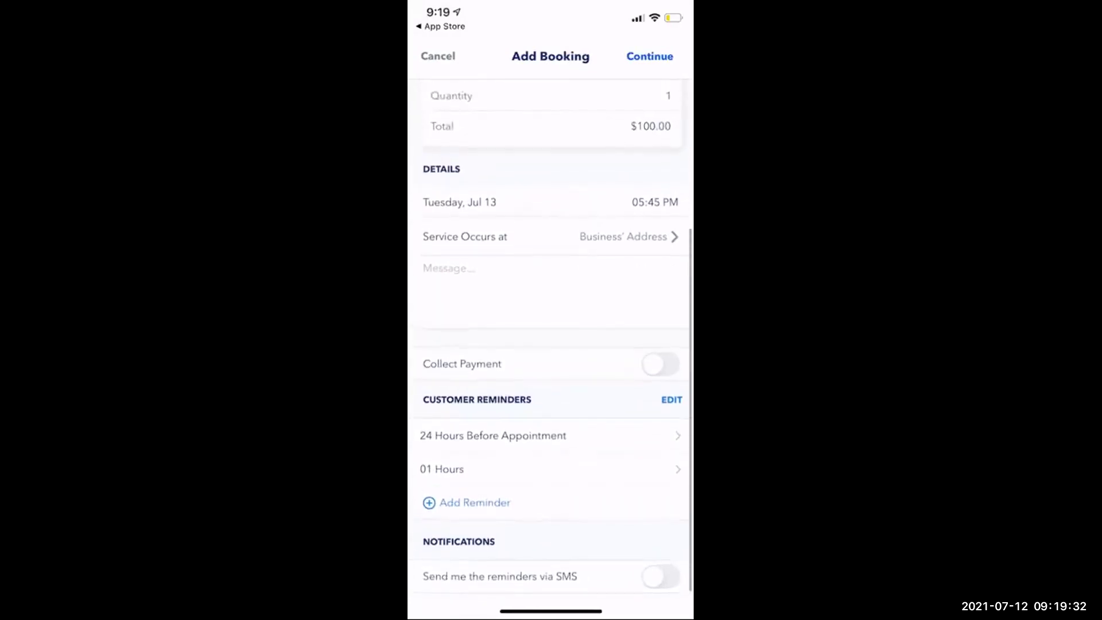
left_click(660, 576)
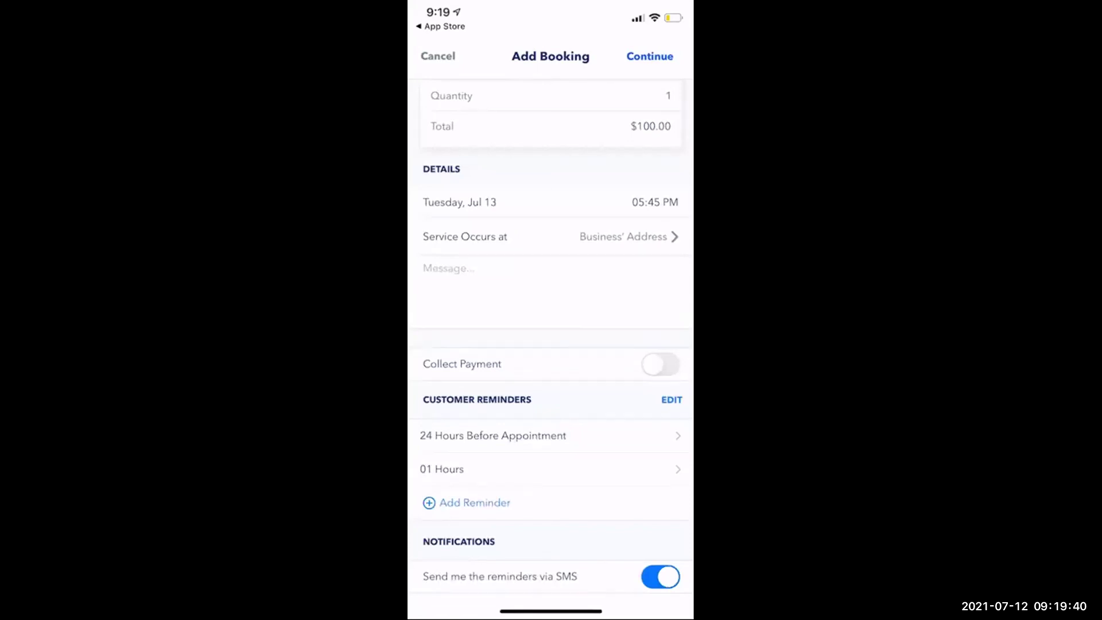
left_click(650, 55)
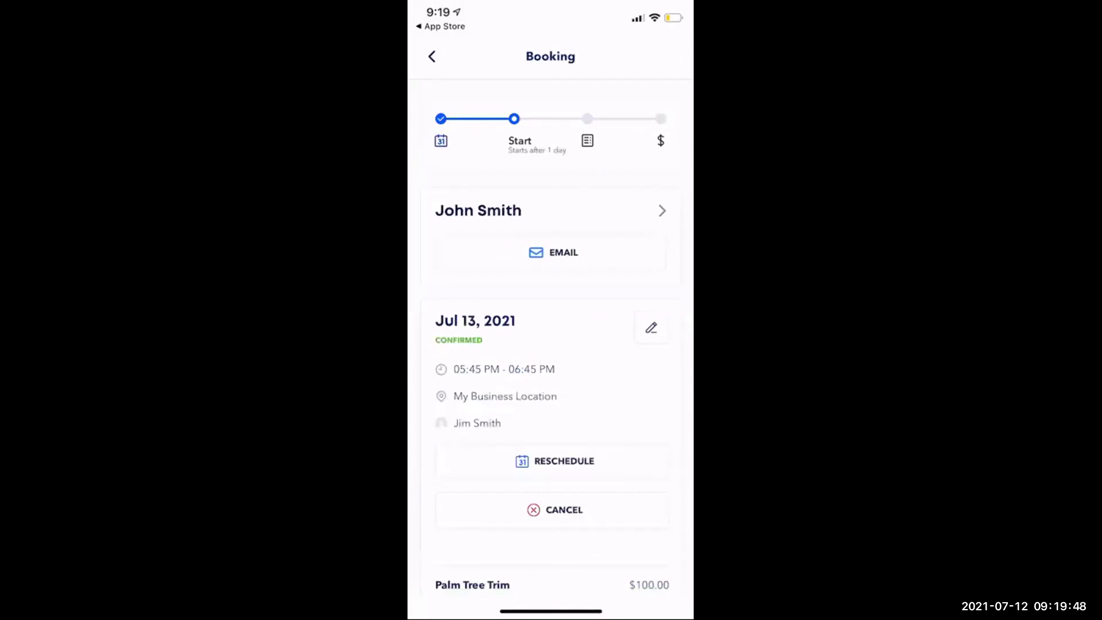
scroll(551, 327, "down", 6)
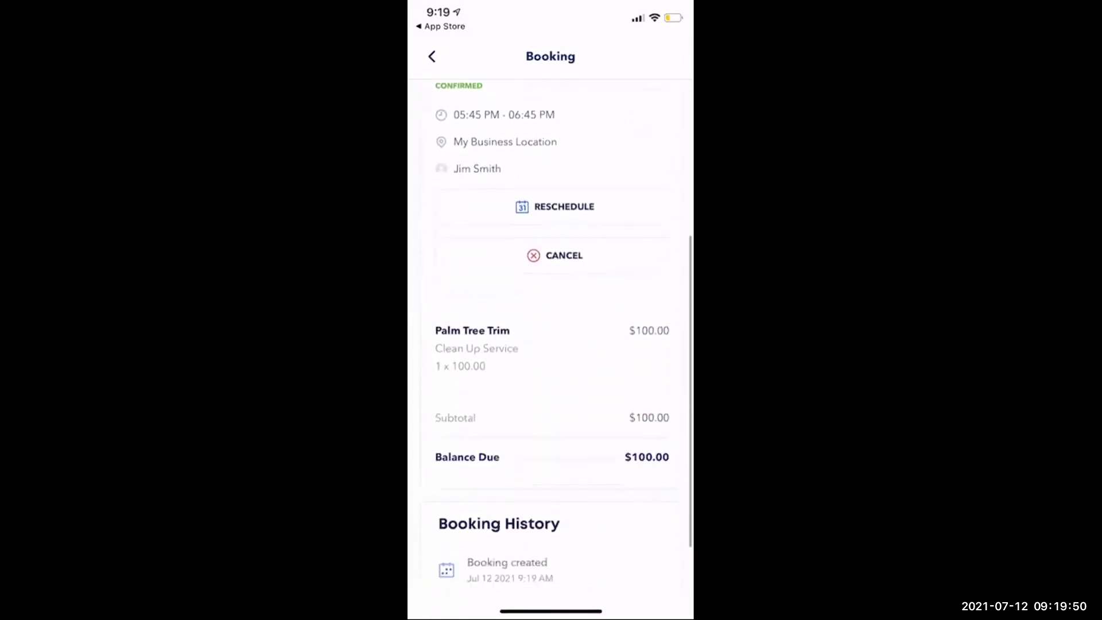
scroll(552, 327, "up", 6)
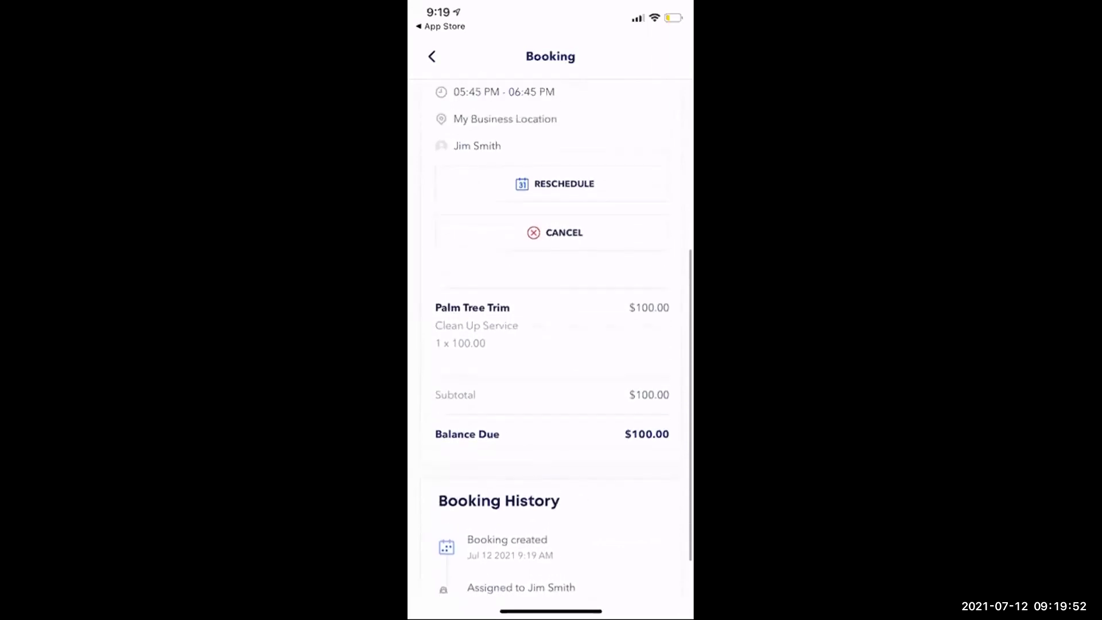